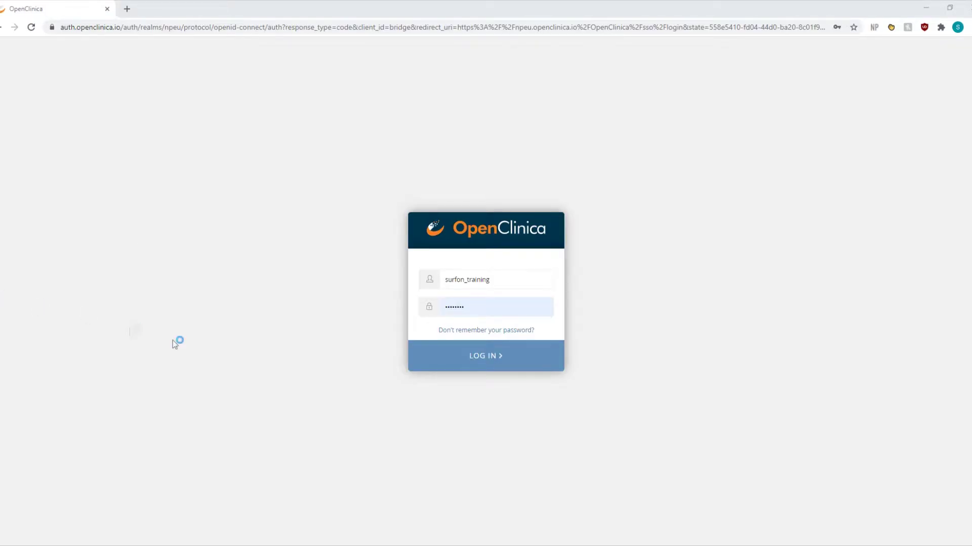
# Sign in with the entered credentials to reach the Centre 102 Participant Matrix
pyautogui.click(491, 363)
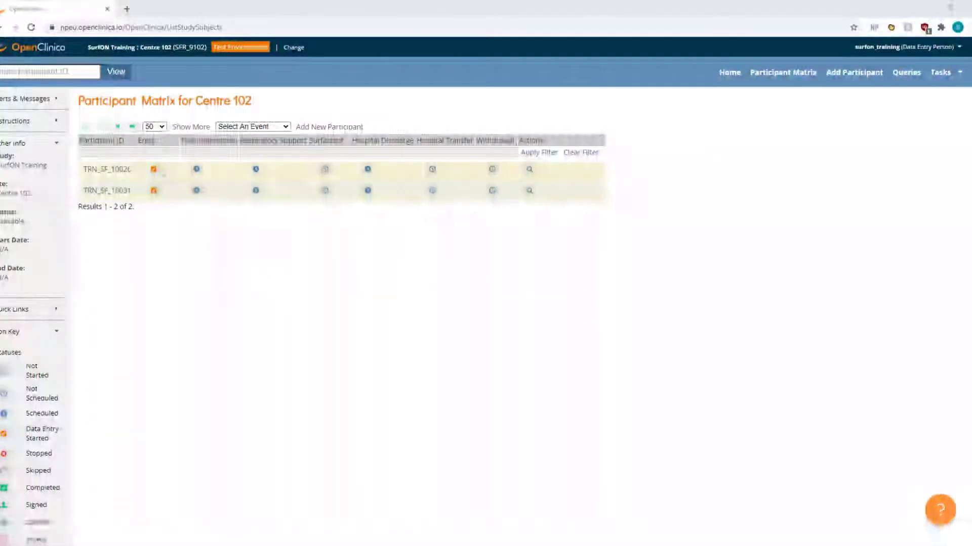
# Start data entry on TRN_SF_10026's Entry CRF from the Entry event
pyautogui.click(153, 170)
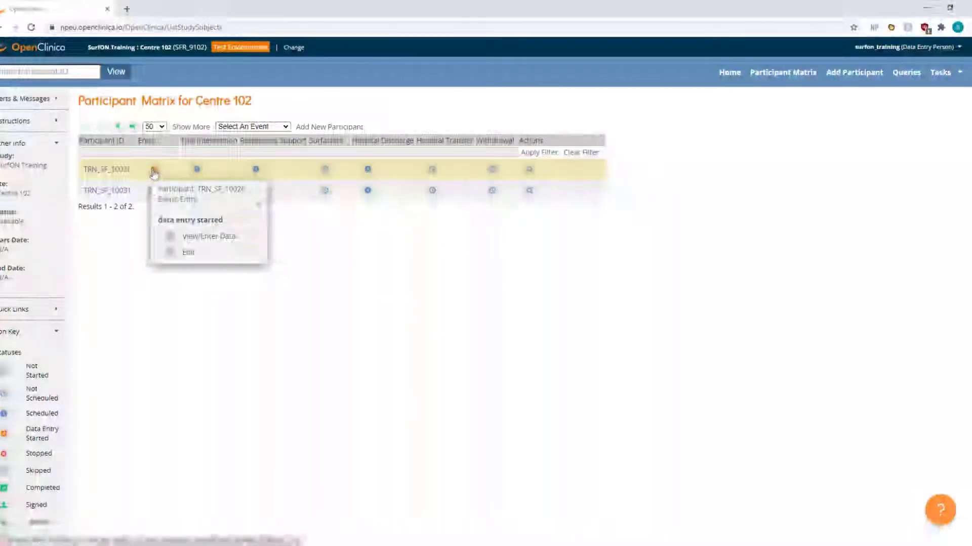
pyautogui.click(204, 237)
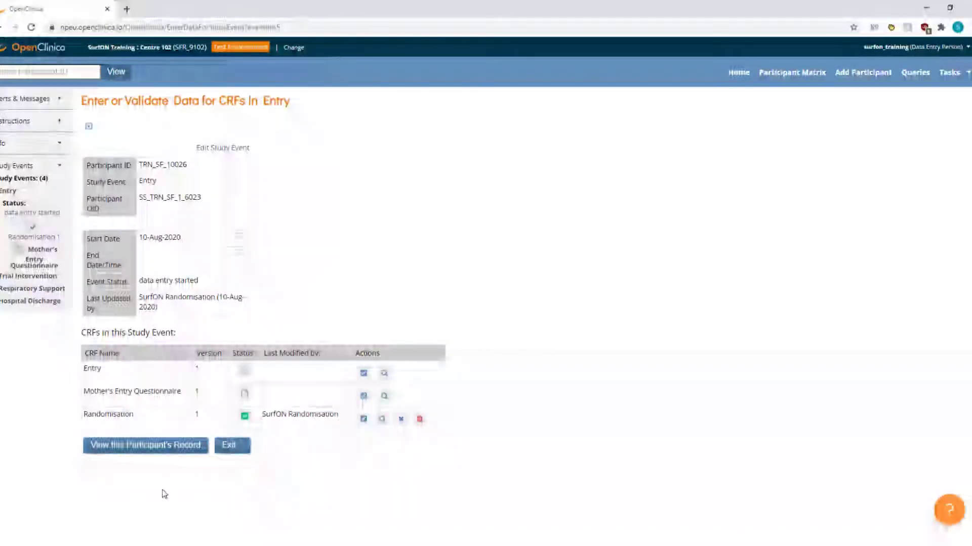
pyautogui.click(152, 446)
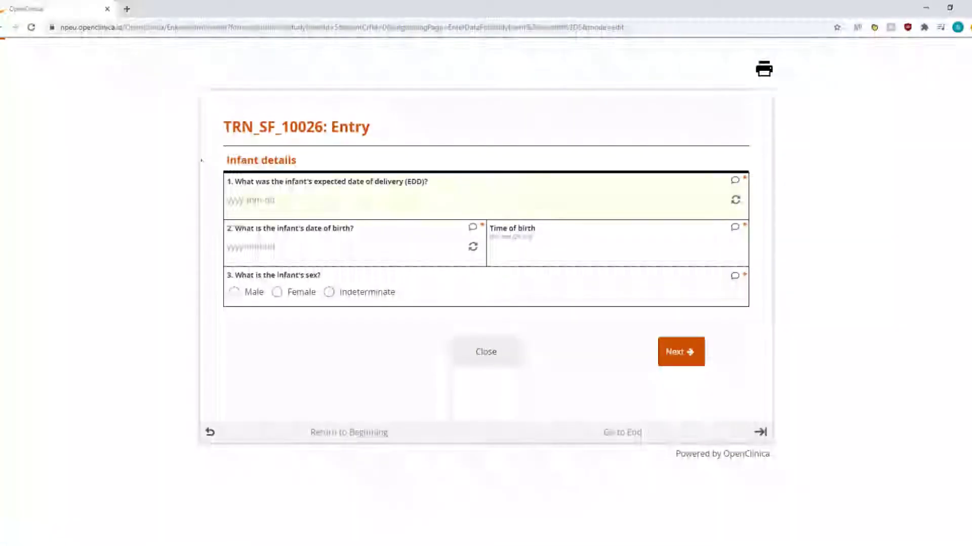
pyautogui.click(253, 200)
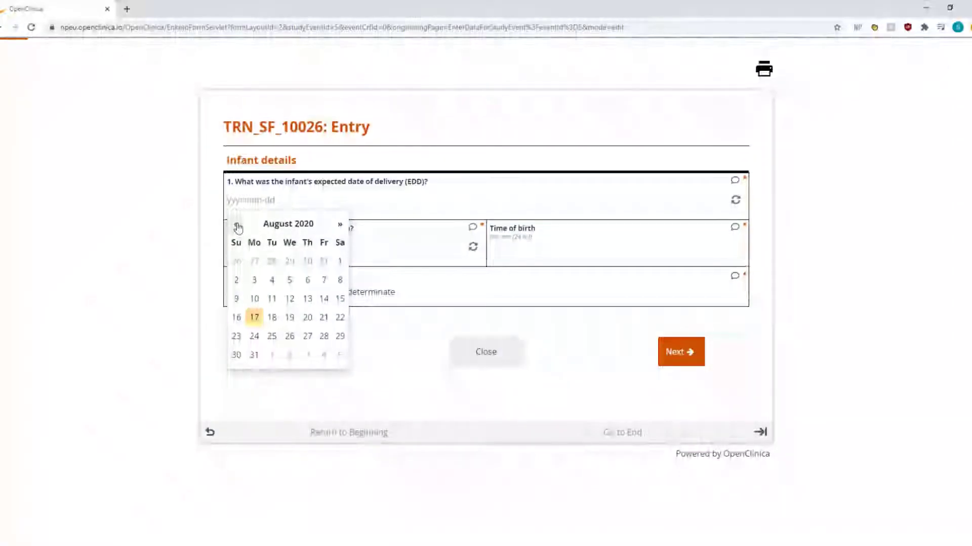
# Set the expected delivery date to 2020-08-23 and the birth date to 2020-08-10
pyautogui.click(235, 336)
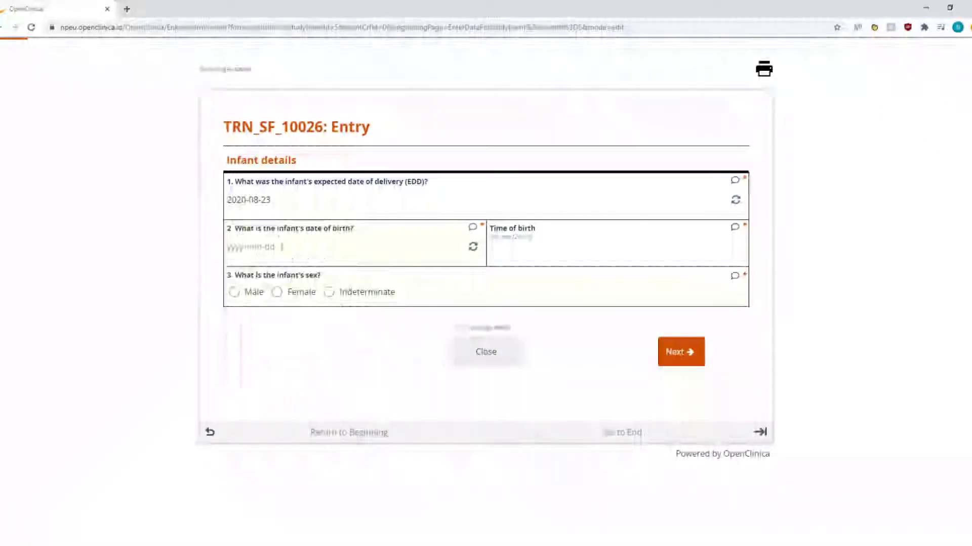
pyautogui.click(281, 249)
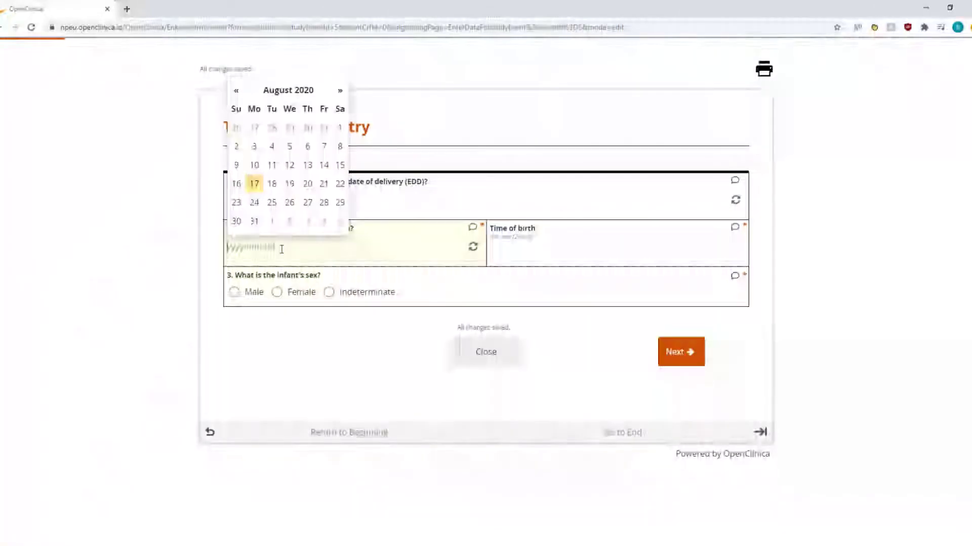
pyautogui.click(256, 164)
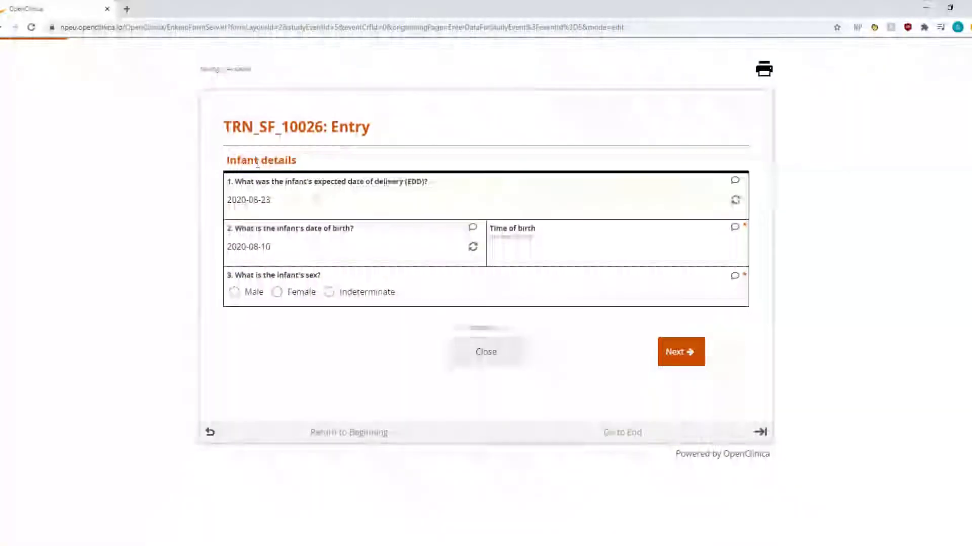
# Enter time of birth 08:31 and sex Male
pyautogui.click(550, 255)
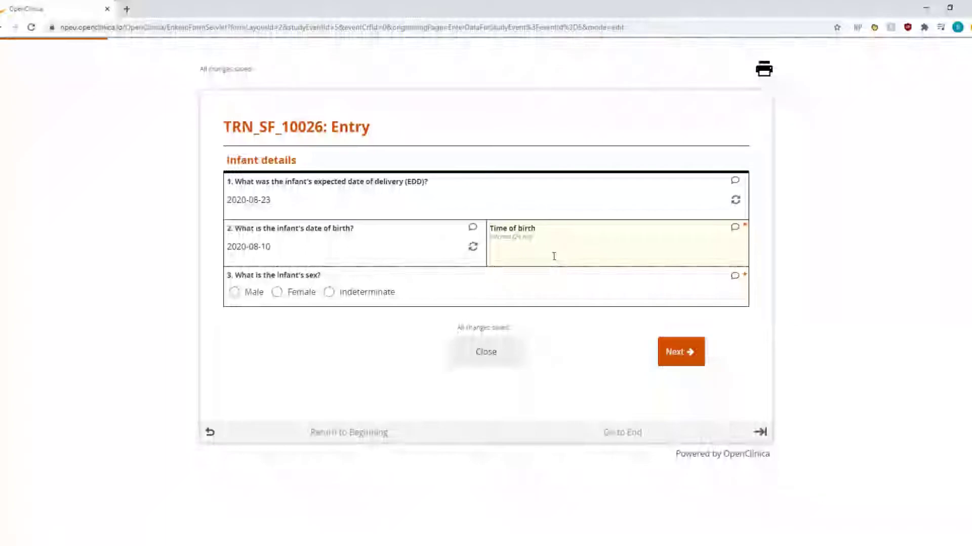
pyautogui.write('08')
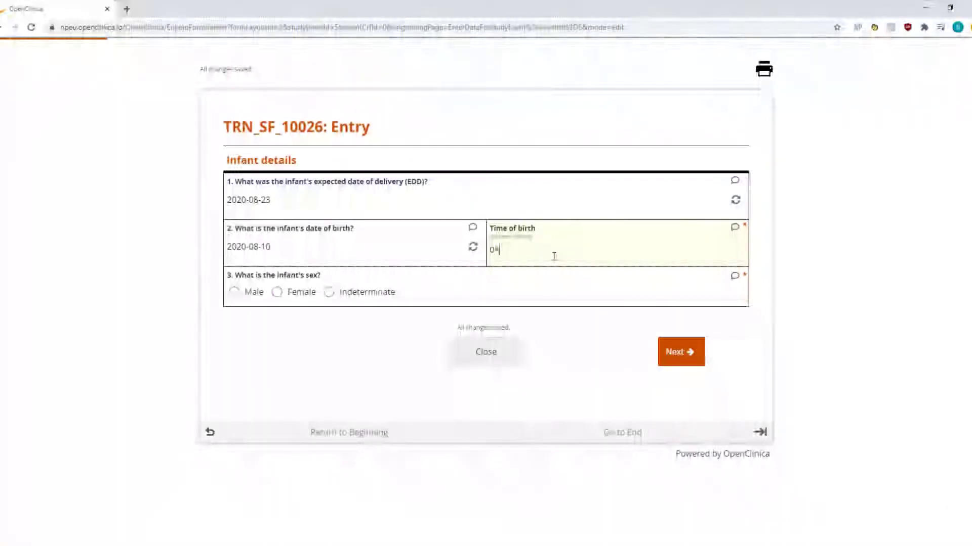
pyautogui.write(':')
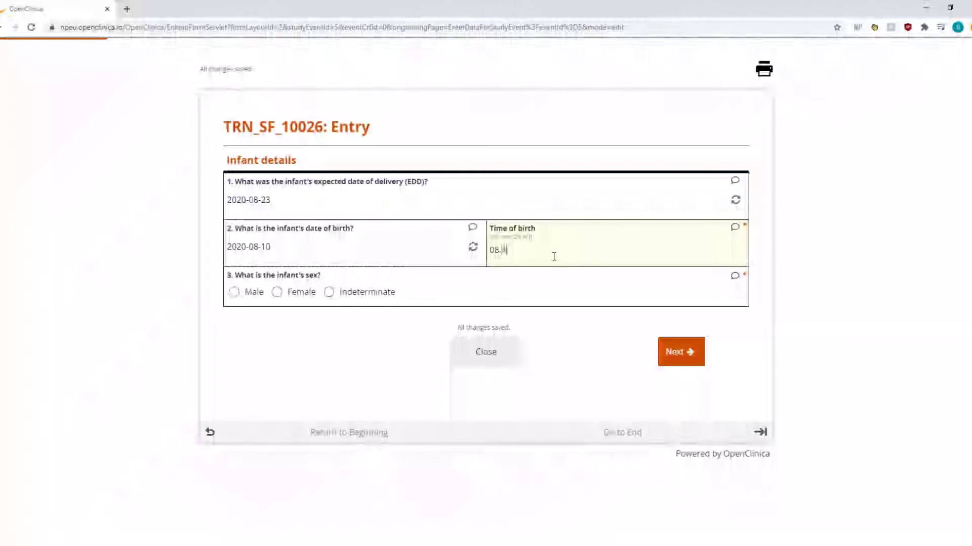
pyautogui.write('31')
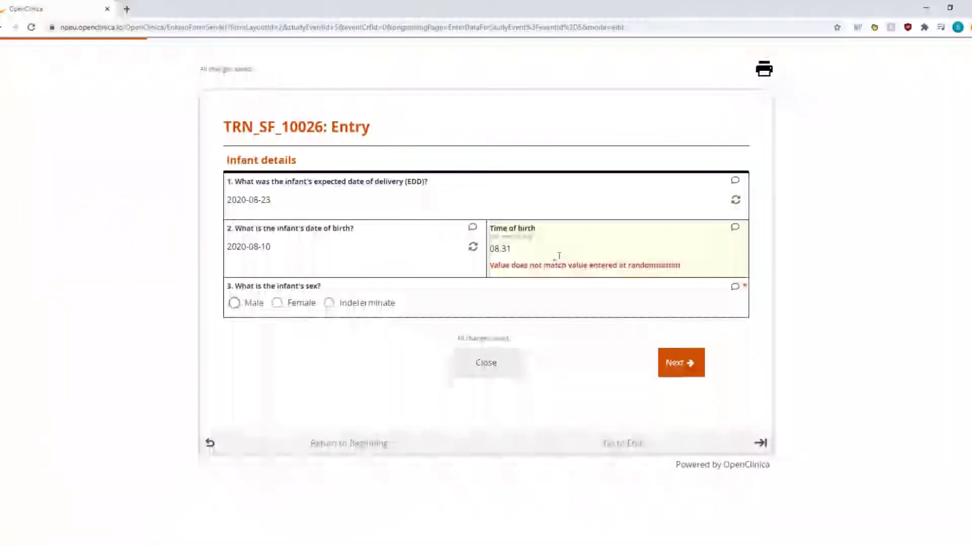
pyautogui.press('Tab')
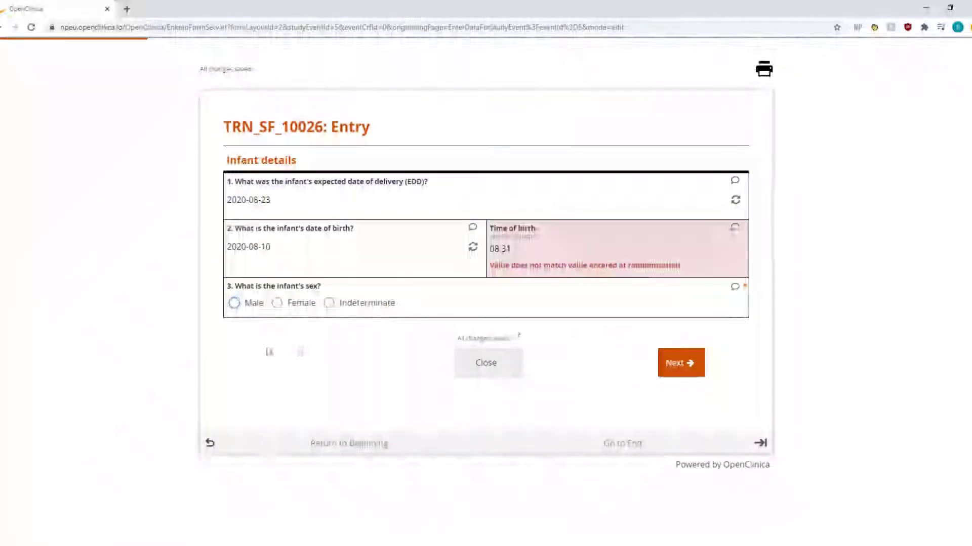
pyautogui.click(253, 303)
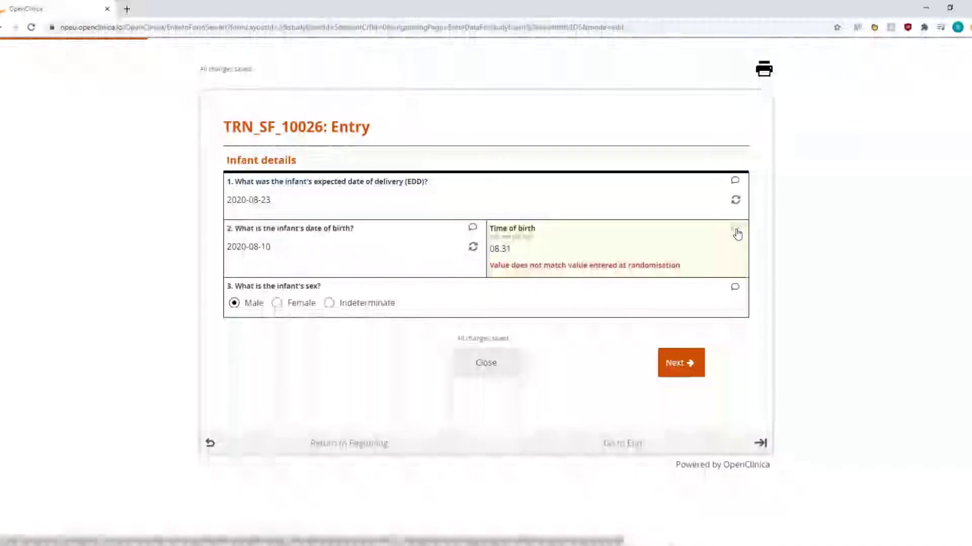
pyautogui.click(736, 232)
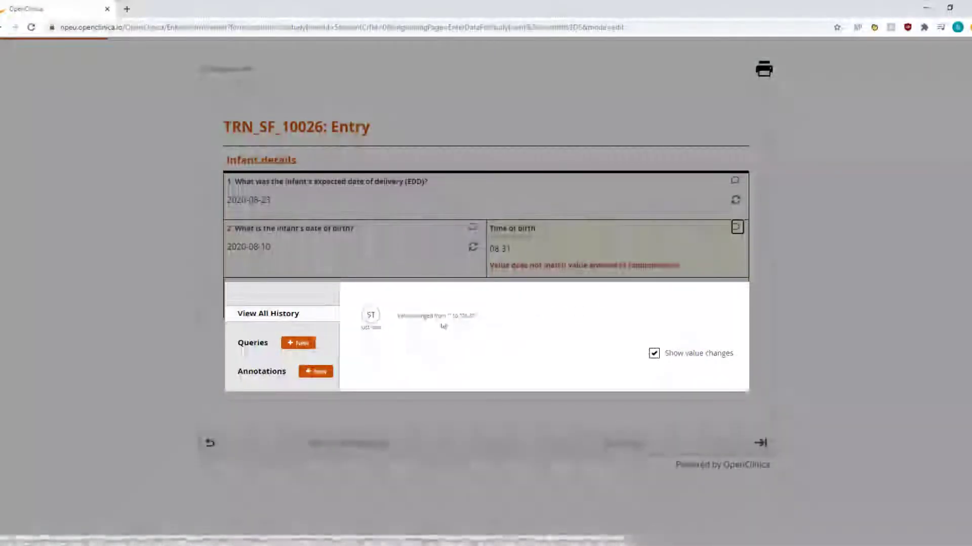
# Add the query 'Data was entered incorrectly at randomisation' to Time of birth
pyautogui.click(302, 352)
pyautogui.write('Value does not match value entered at randomisation')
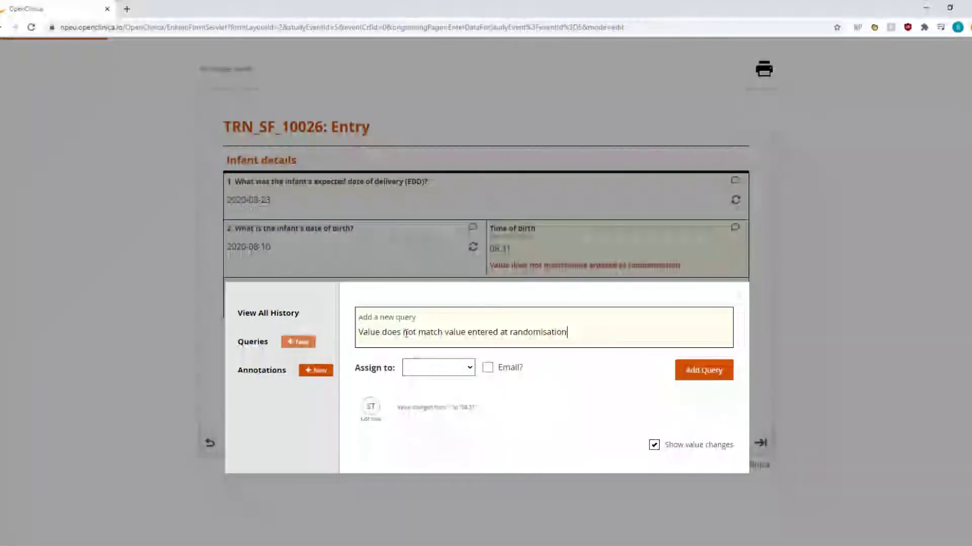
pyautogui.moveTo(567, 332); pyautogui.dragTo(323, 313)
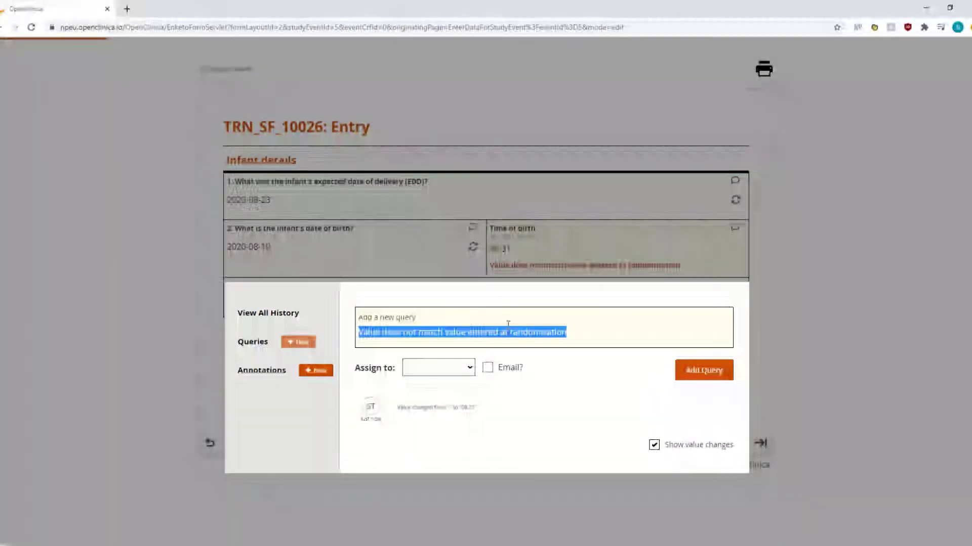
pyautogui.write('Data was entered incorrectly')
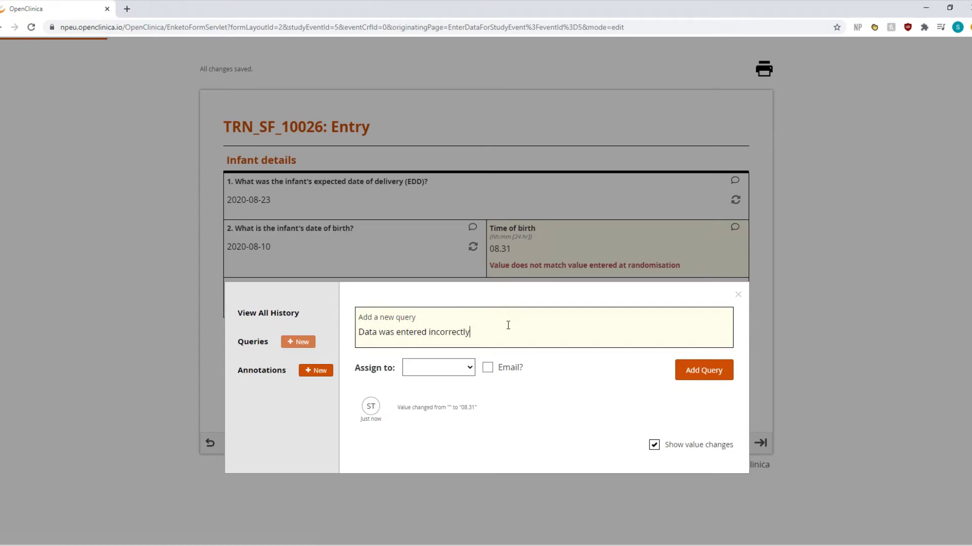
pyautogui.write('at randomisation')
pyautogui.click(527, 379)
pyautogui.click(680, 377)
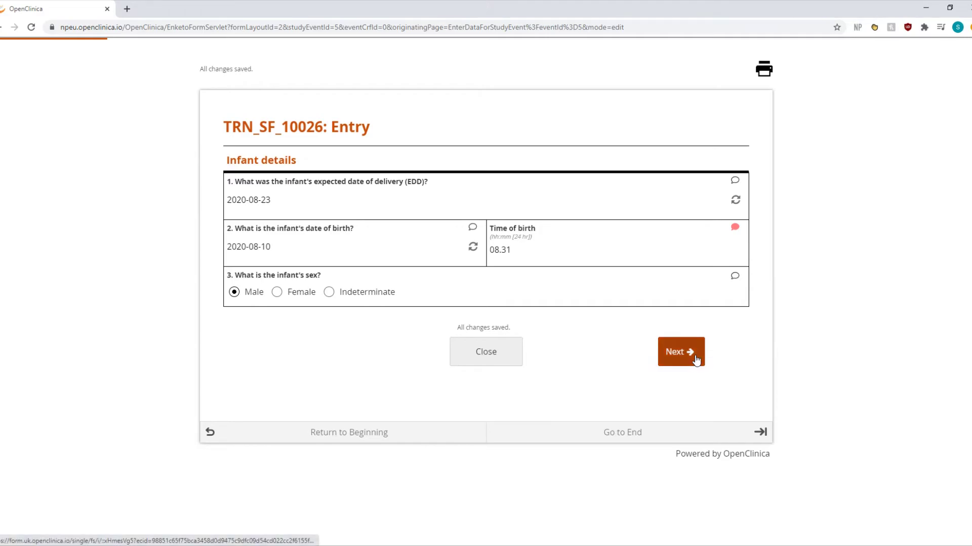
# Answer Yes to all inclusion criteria, recording the mother as consent signer
pyautogui.click(696, 360)
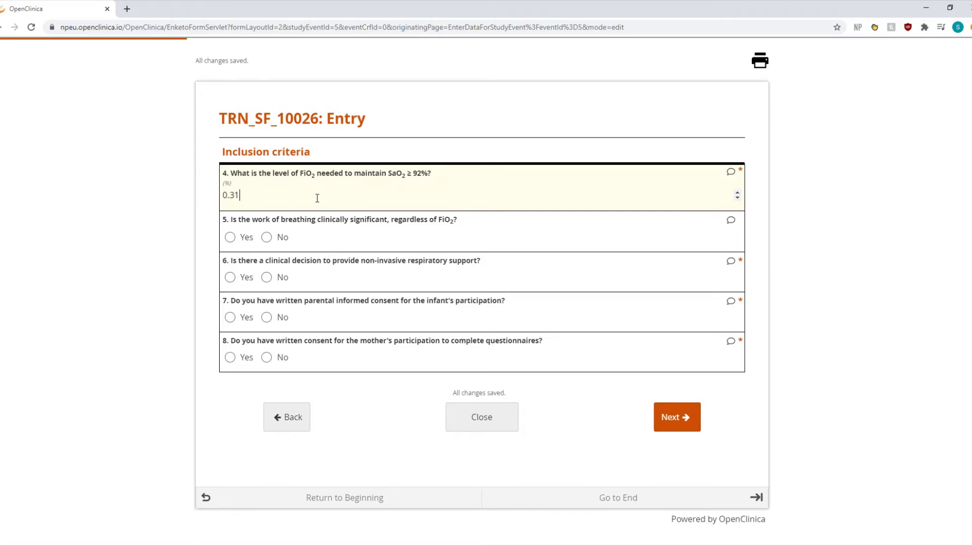
pyautogui.click(244, 236)
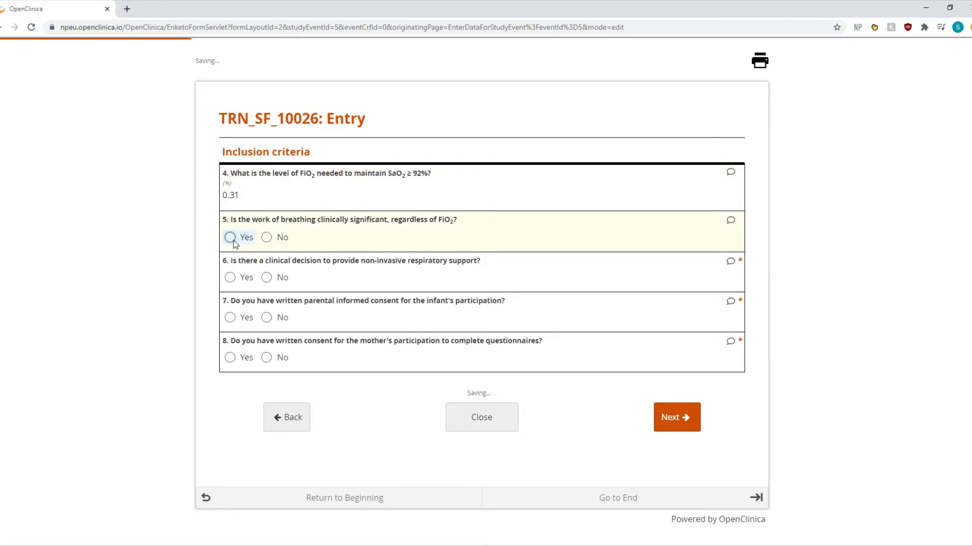
pyautogui.click(245, 280)
pyautogui.click(241, 319)
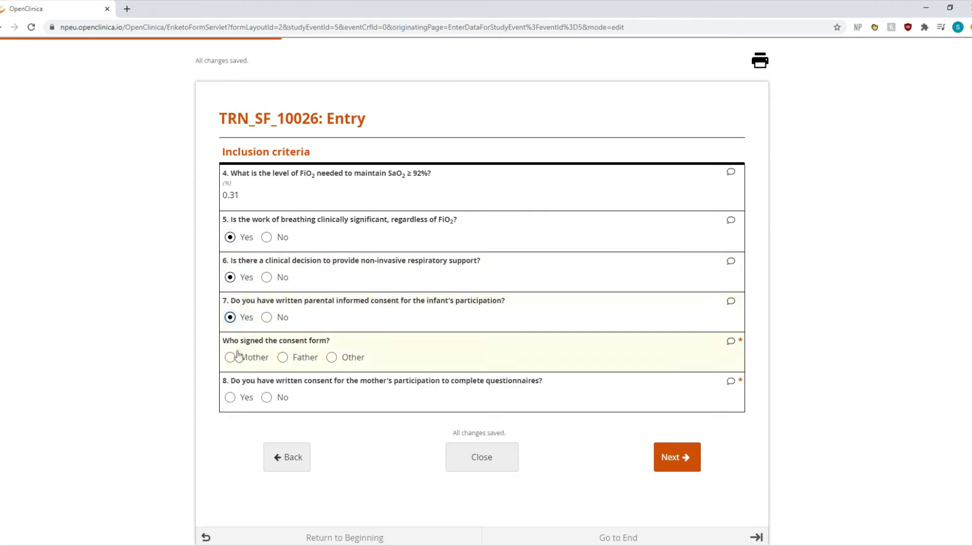
pyautogui.click(234, 360)
pyautogui.click(232, 397)
# Answer No to all six exclusion criteria
pyautogui.click(677, 457)
pyautogui.click(268, 157)
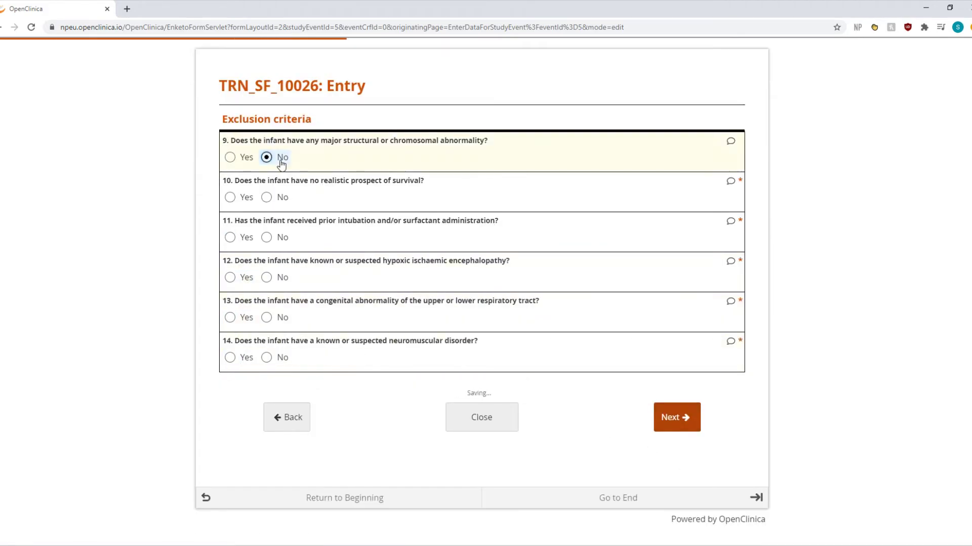
pyautogui.click(268, 197)
pyautogui.click(281, 239)
pyautogui.click(280, 278)
pyautogui.click(280, 318)
pyautogui.click(280, 357)
# Confirm clinician-documented eligibility, answer No to multiple pregnancy and Yes to born in this hospital
pyautogui.click(676, 417)
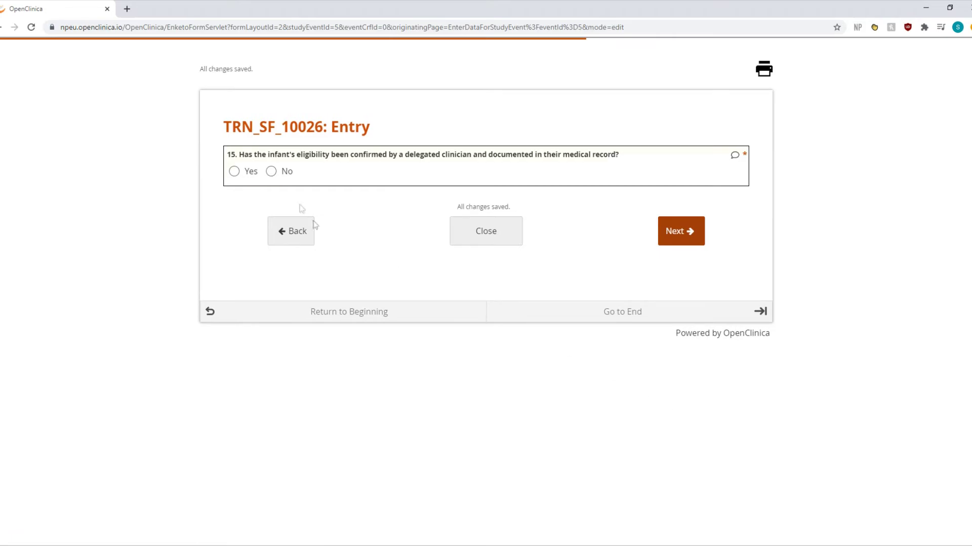
pyautogui.click(236, 172)
pyautogui.click(681, 232)
pyautogui.click(279, 198)
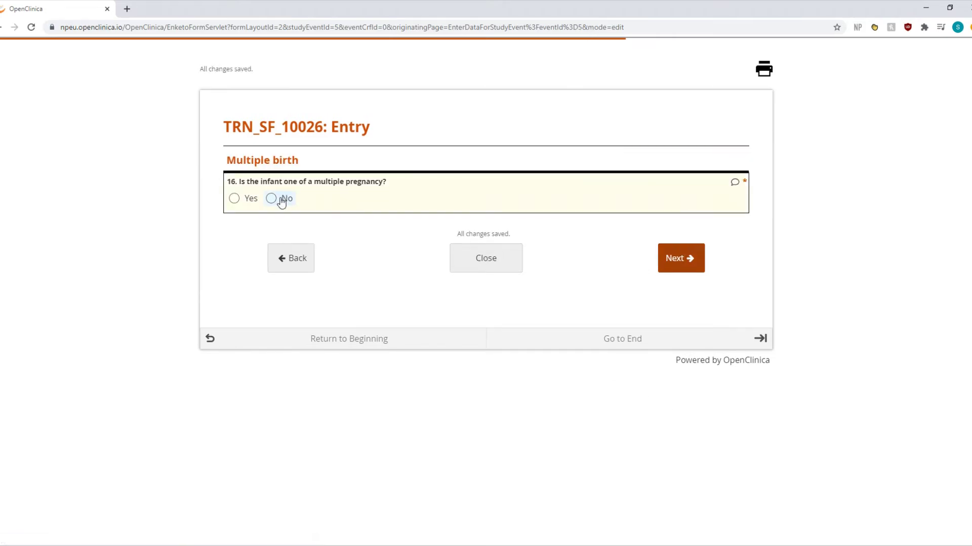
pyautogui.click(683, 259)
pyautogui.click(233, 91)
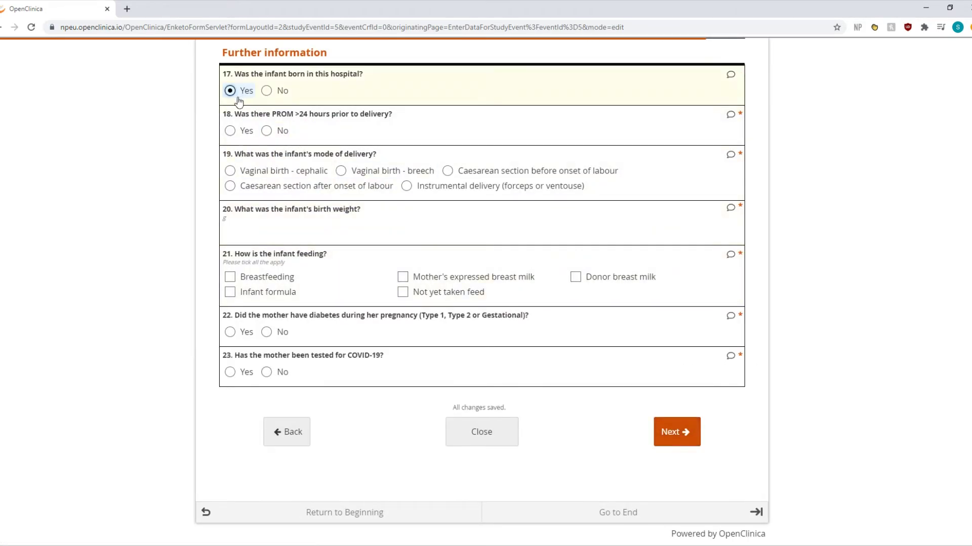
# Record PROM Yes, vaginal cephalic birth, weight 2368, breast and expressed milk, no diabetes, negative COVID-19 test
pyautogui.click(247, 132)
pyautogui.click(268, 171)
pyautogui.click(276, 226)
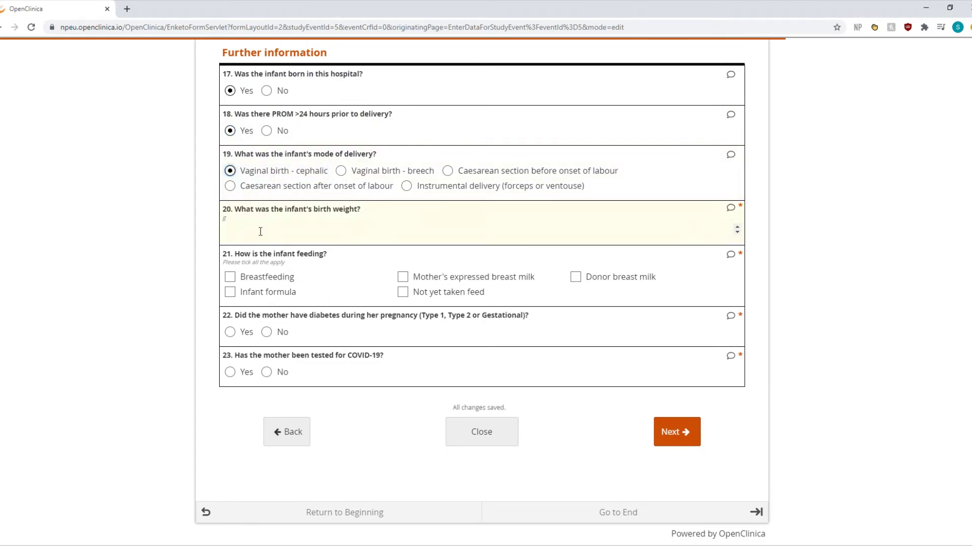
pyautogui.write('2368')
pyautogui.click(271, 281)
pyautogui.click(416, 278)
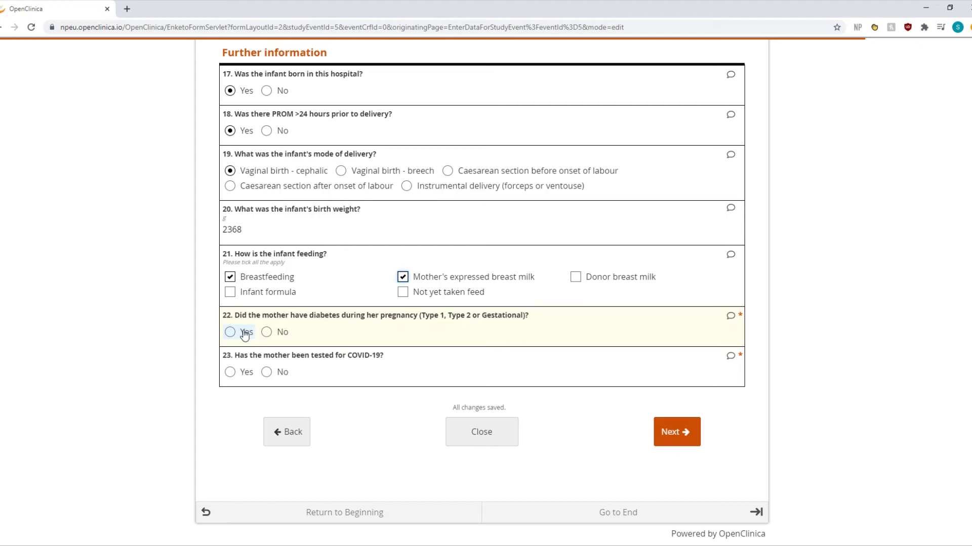
pyautogui.click(267, 332)
pyautogui.click(230, 372)
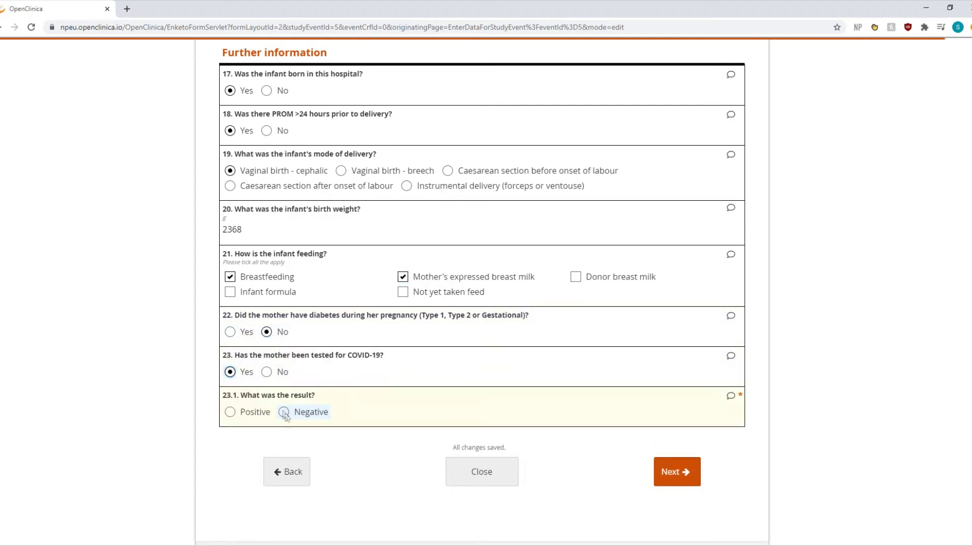
pyautogui.click(284, 411)
# Mark the Entry form complete and confirm
pyautogui.click(678, 472)
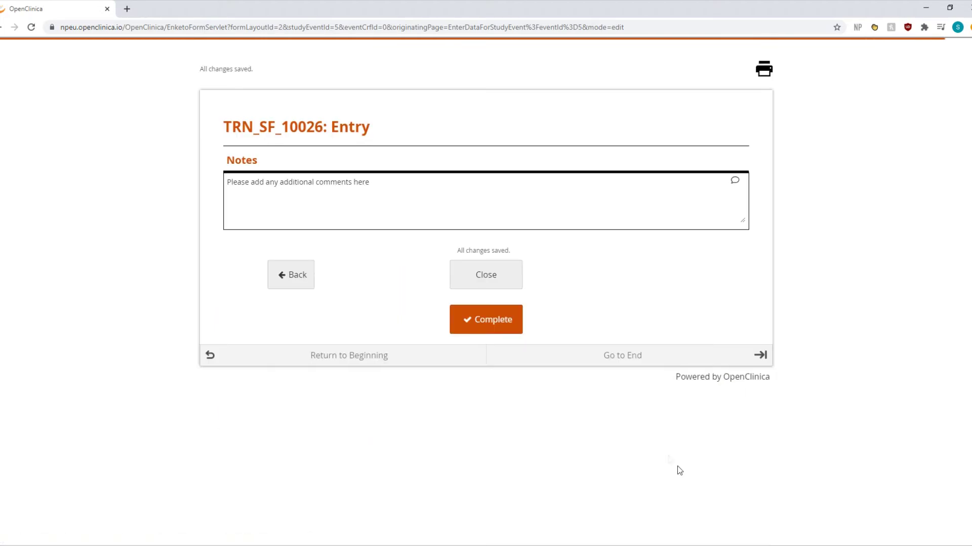
pyautogui.click(498, 328)
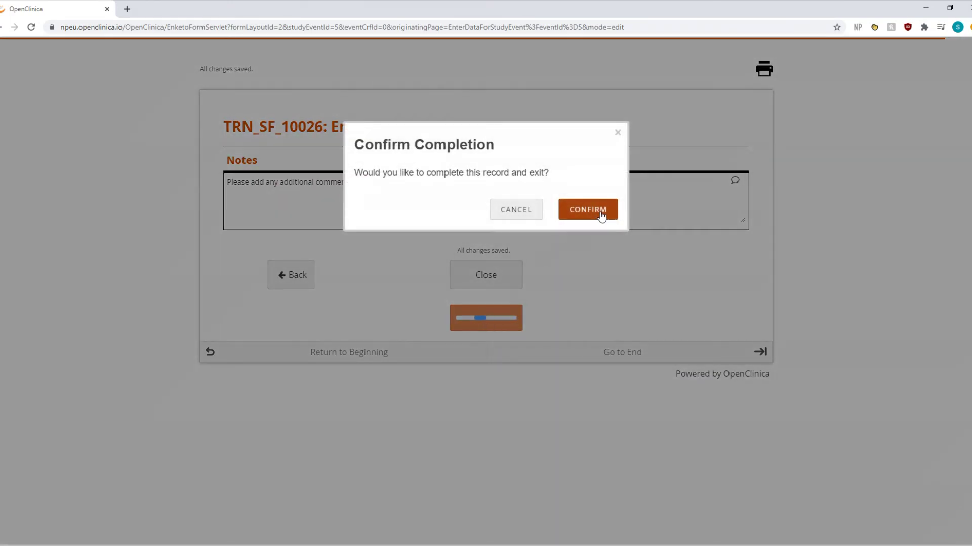
pyautogui.click(601, 215)
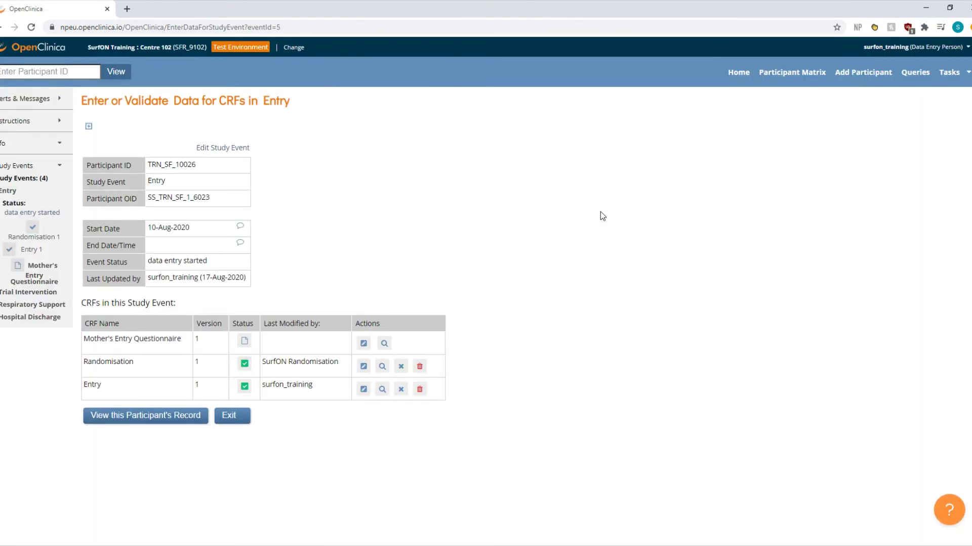
# Date the Mother's Entry Questionnaire 2020-08-16 and answer no problems in all five health areas
pyautogui.click(364, 344)
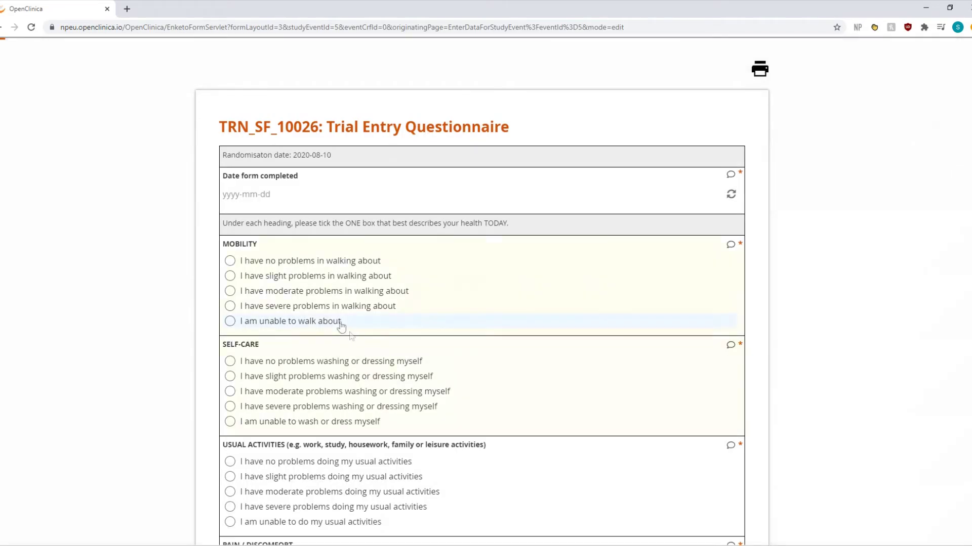
pyautogui.click(274, 193)
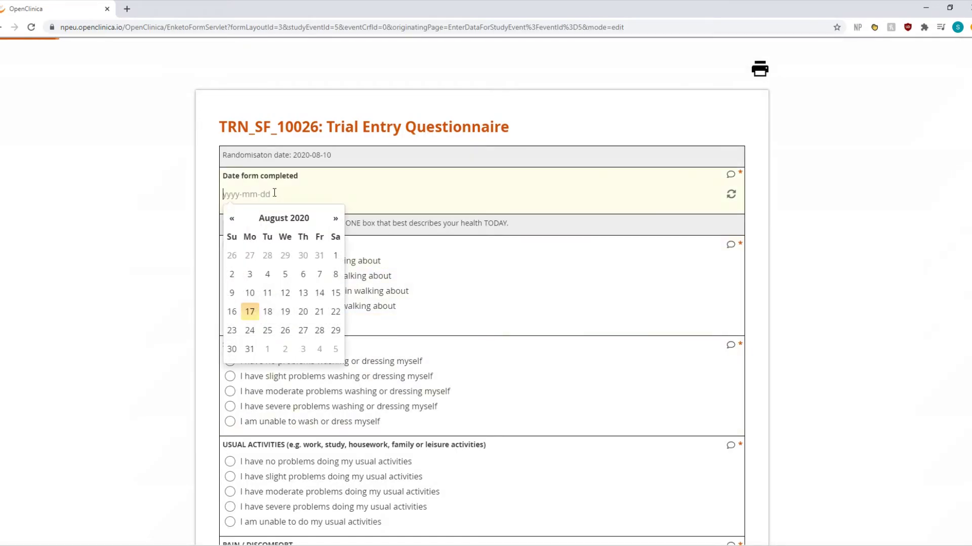
pyautogui.click(232, 311)
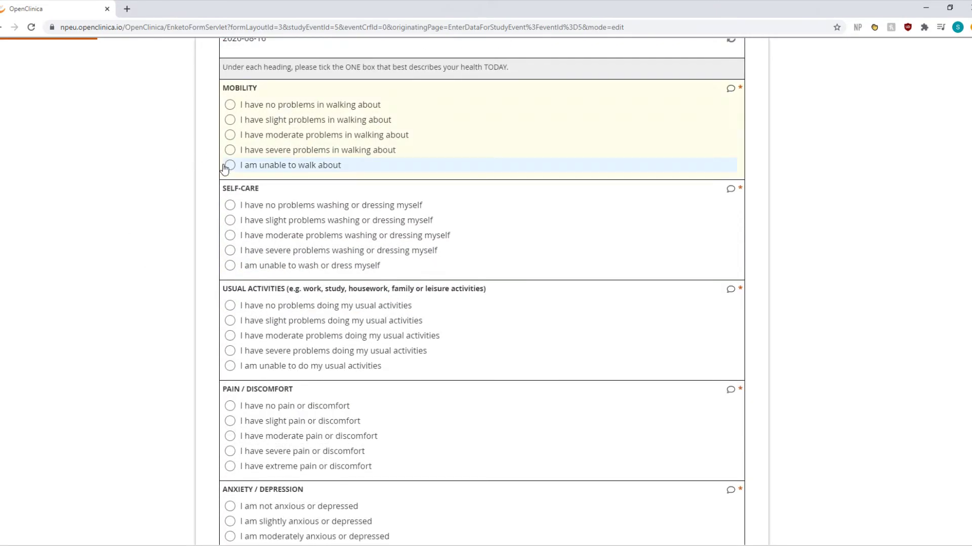
pyautogui.scroll(-2, 253, 167)
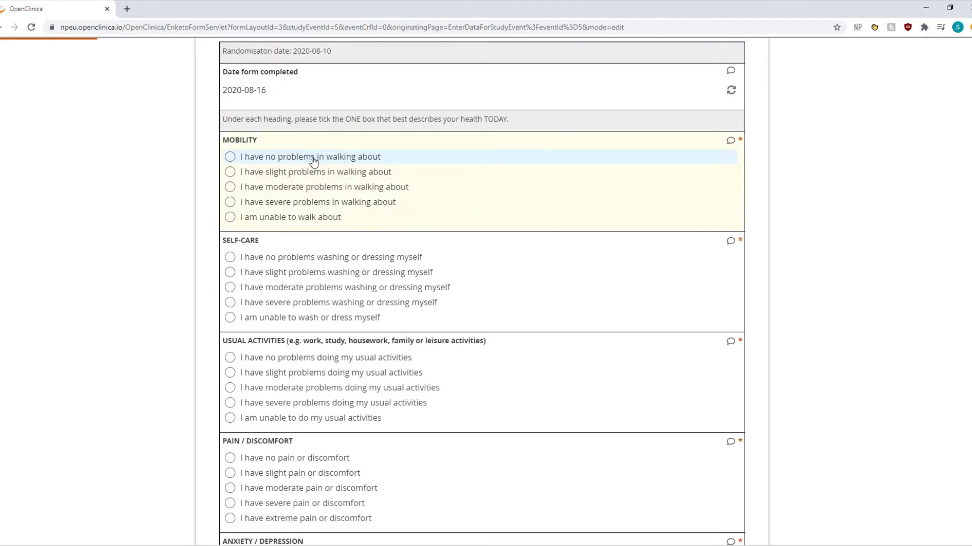
pyautogui.click(310, 158)
pyautogui.click(303, 261)
pyautogui.scroll(-5, 303, 261)
pyautogui.click(300, 98)
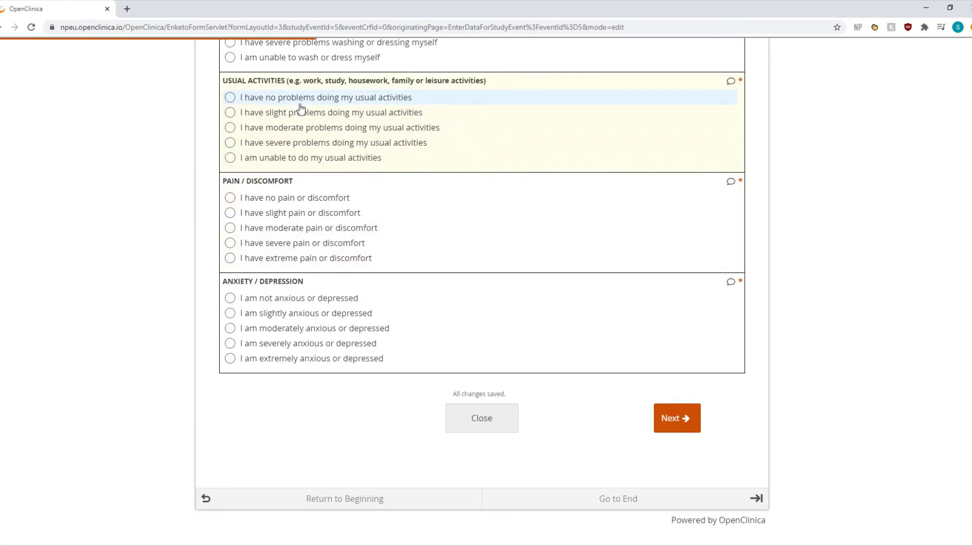
pyautogui.click(286, 199)
pyautogui.click(321, 298)
# Record breastfeeding and the plan to feed breast milk, then mark the questionnaire complete
pyautogui.click(678, 420)
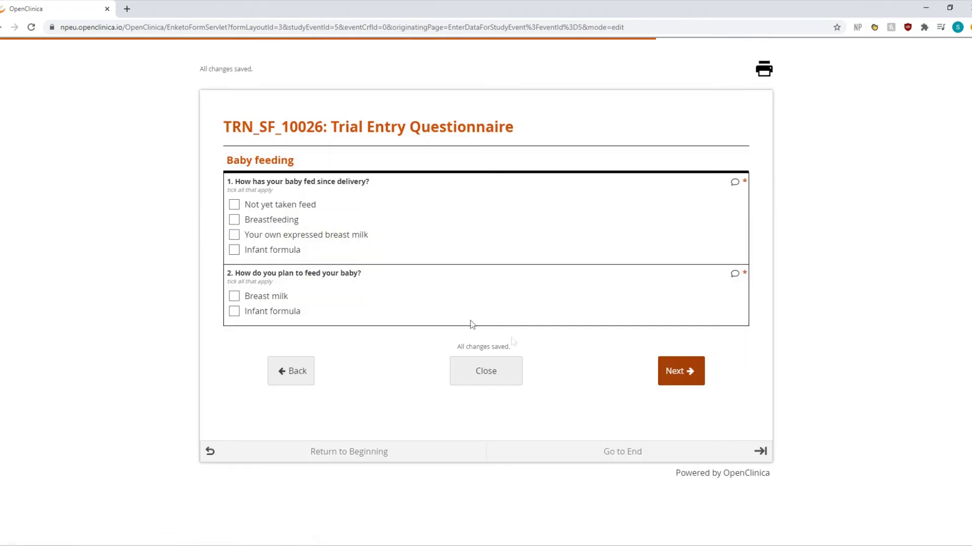
pyautogui.click(280, 219)
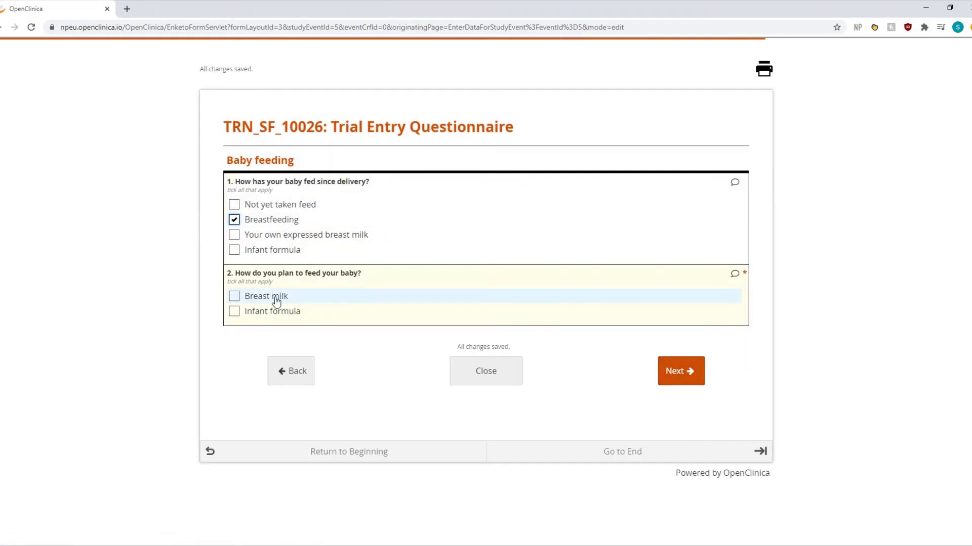
pyautogui.click(277, 299)
pyautogui.click(690, 371)
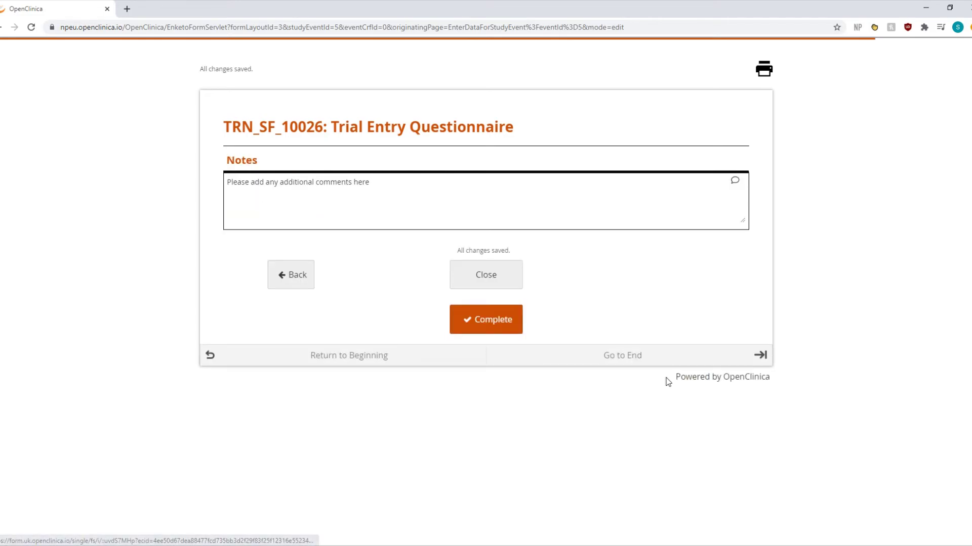
pyautogui.click(499, 328)
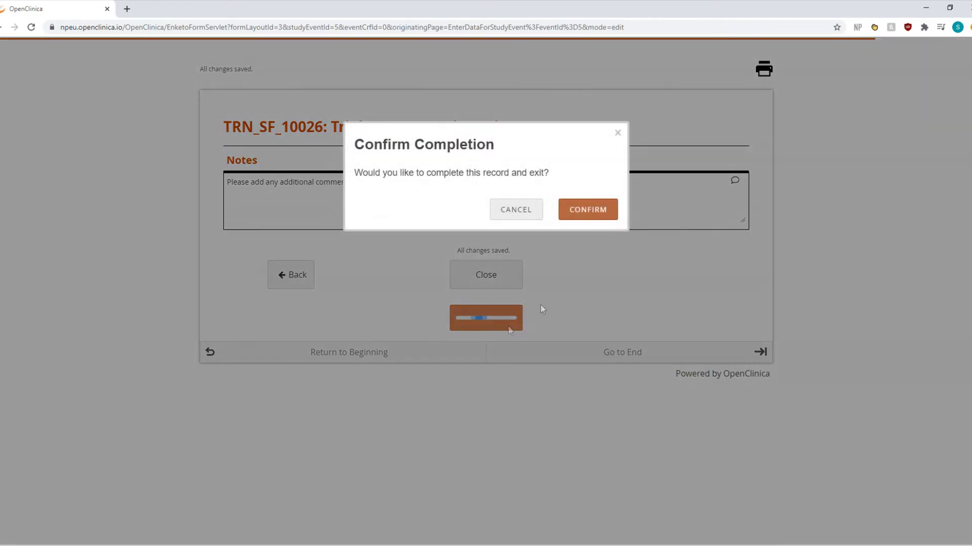
pyautogui.click(587, 216)
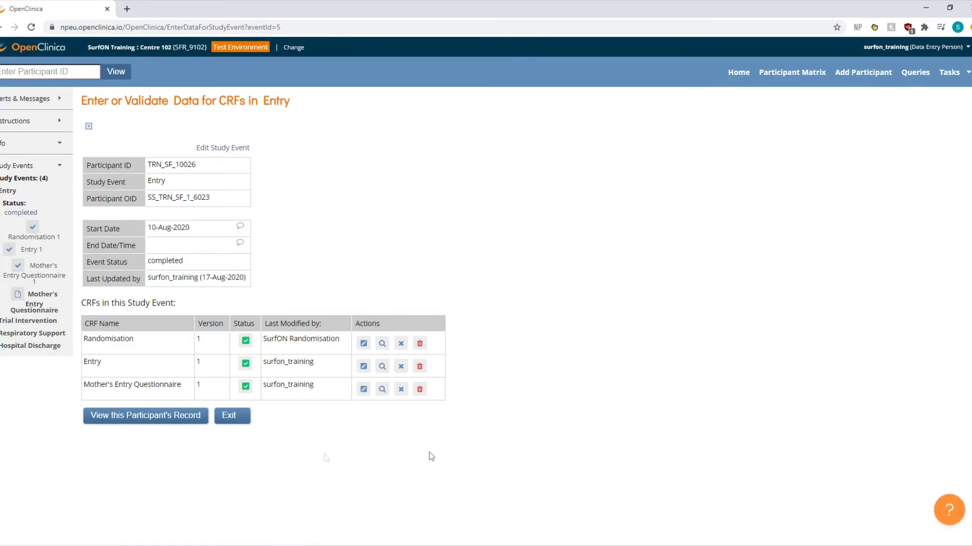
# Return to the Participant Matrix to see TRN_SF_10026's Entry event completed
pyautogui.click(790, 76)
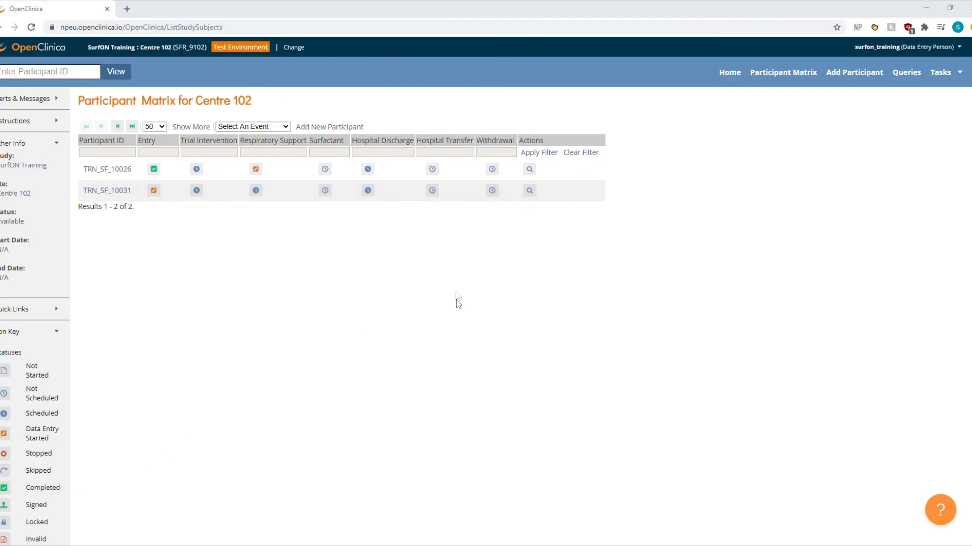
# Resume data entry in TRN_SF_10026's Respiratory Support form
pyautogui.click(256, 169)
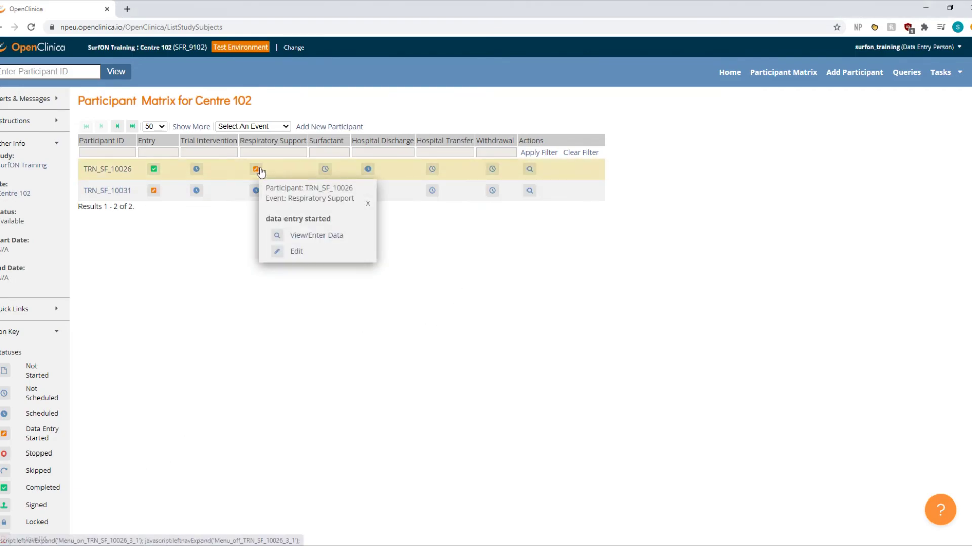
pyautogui.click(310, 234)
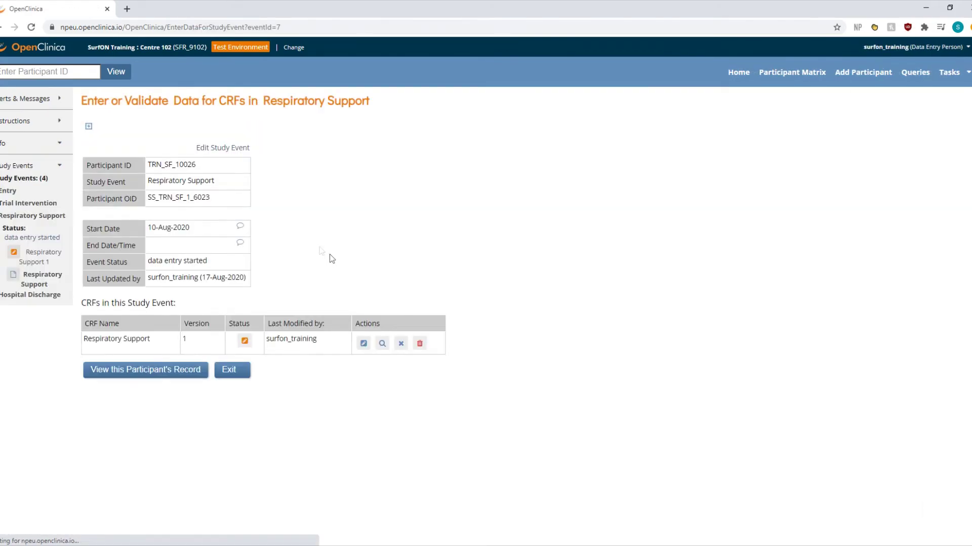
pyautogui.click(363, 345)
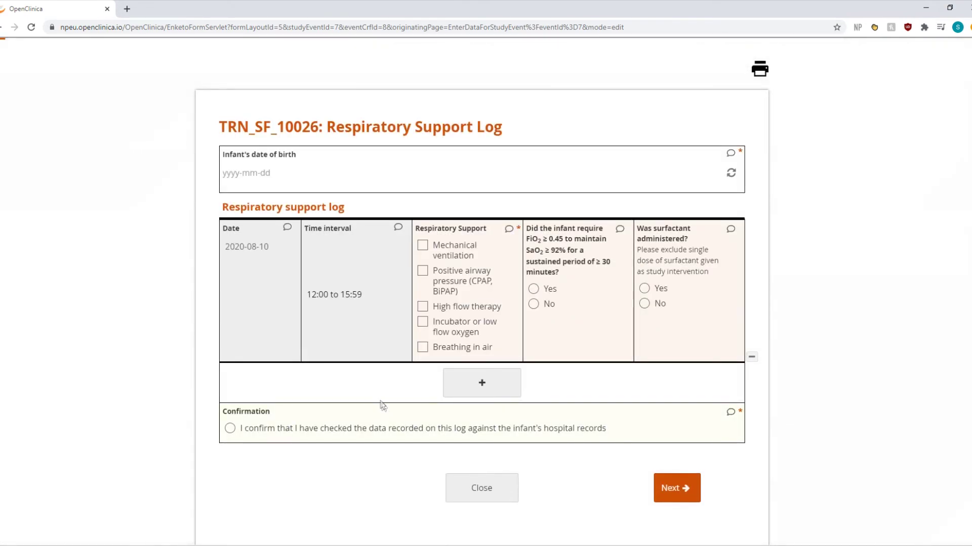
# Enter date of birth 2020-08-10, Yes for high FiO2, No for surfactant, and attempt completion
pyautogui.click(305, 175)
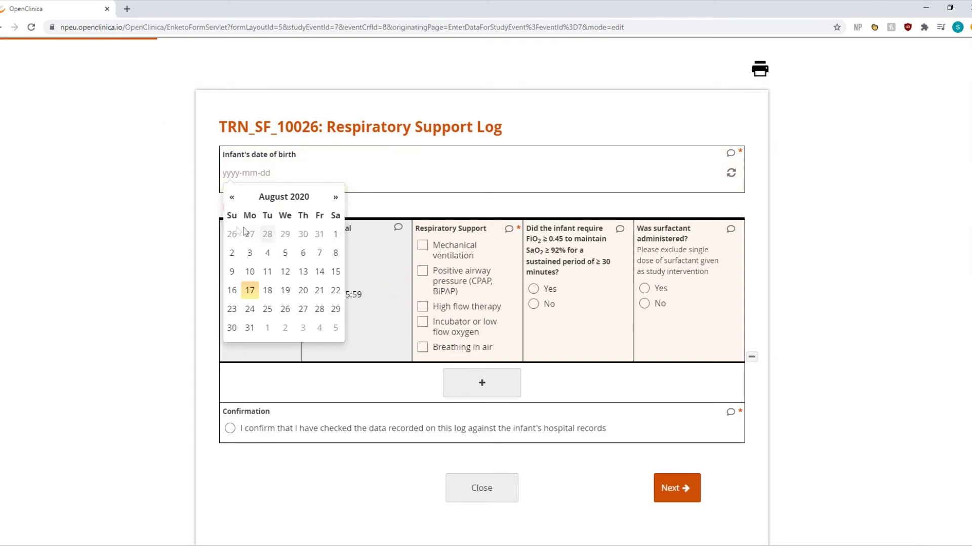
pyautogui.click(250, 273)
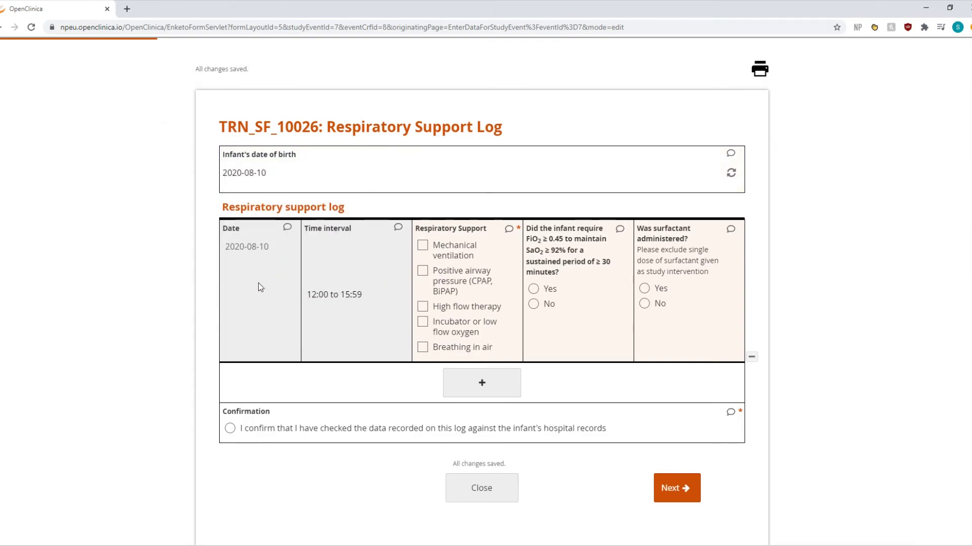
pyautogui.click(571, 297)
pyautogui.click(648, 305)
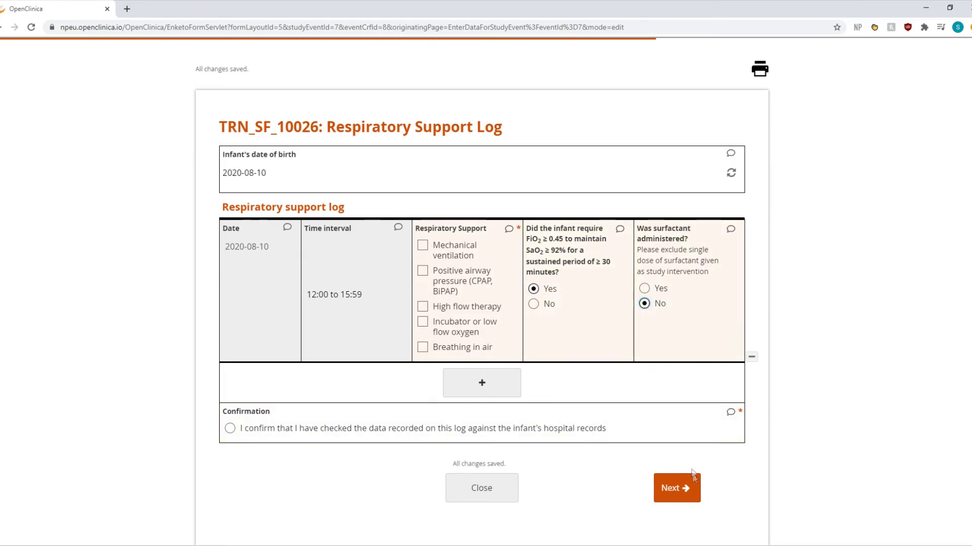
pyautogui.click(677, 487)
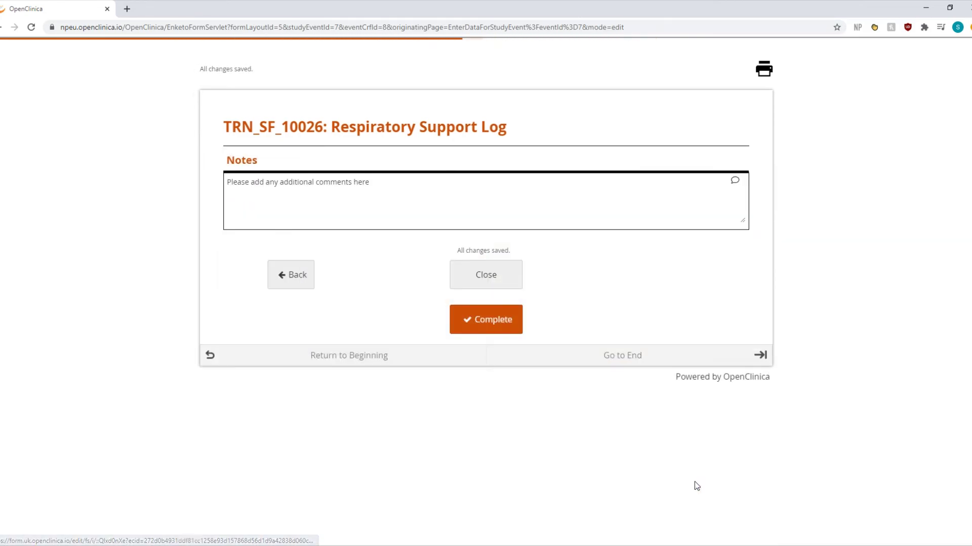
pyautogui.click(498, 323)
# Clear the missing-fields alert and mark the Respiratory Support Log complete with confirmation
pyautogui.click(602, 205)
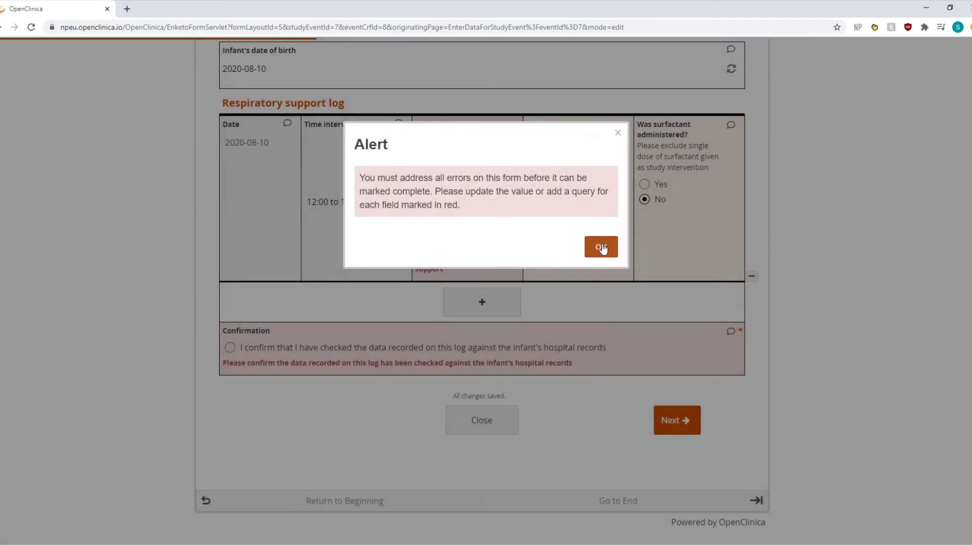
pyautogui.click(600, 247)
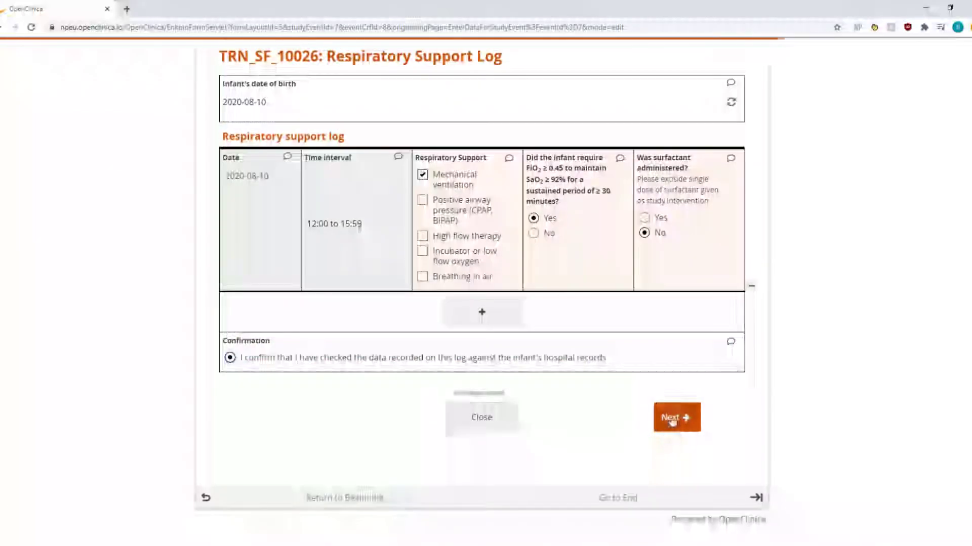
pyautogui.click(676, 417)
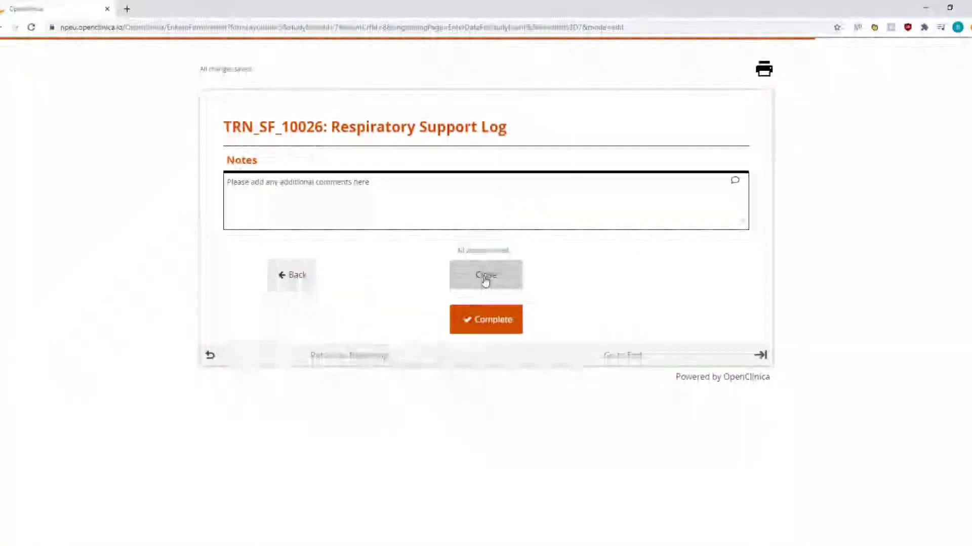
pyautogui.click(500, 321)
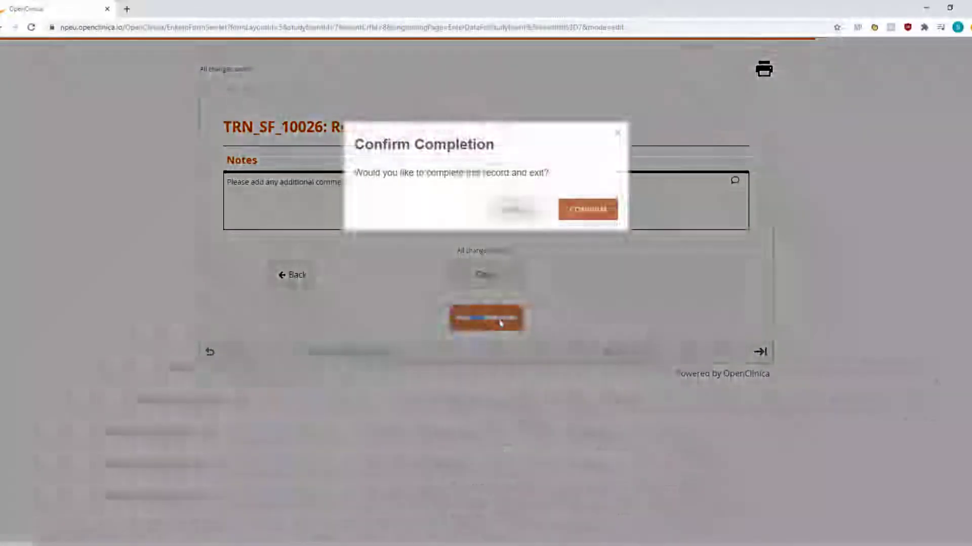
pyautogui.click(595, 212)
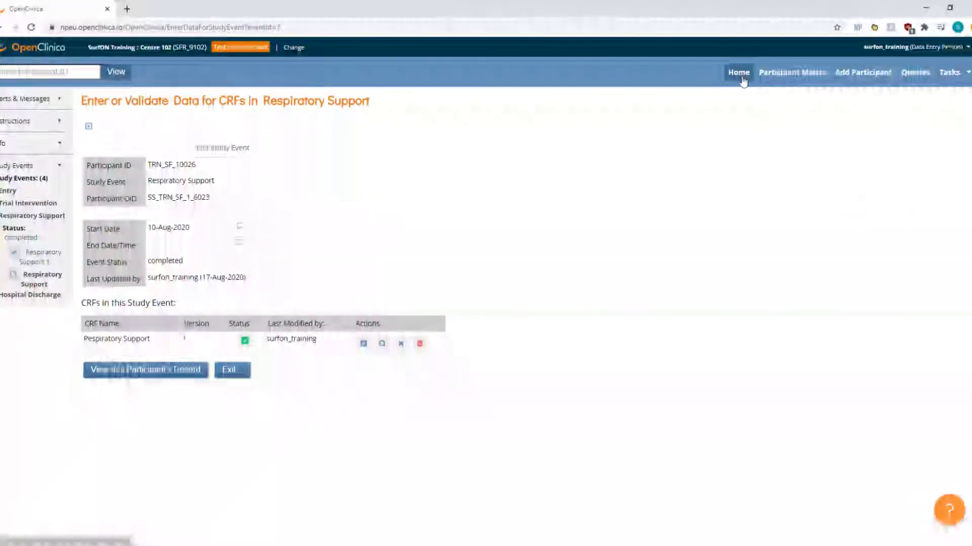
pyautogui.click(792, 72)
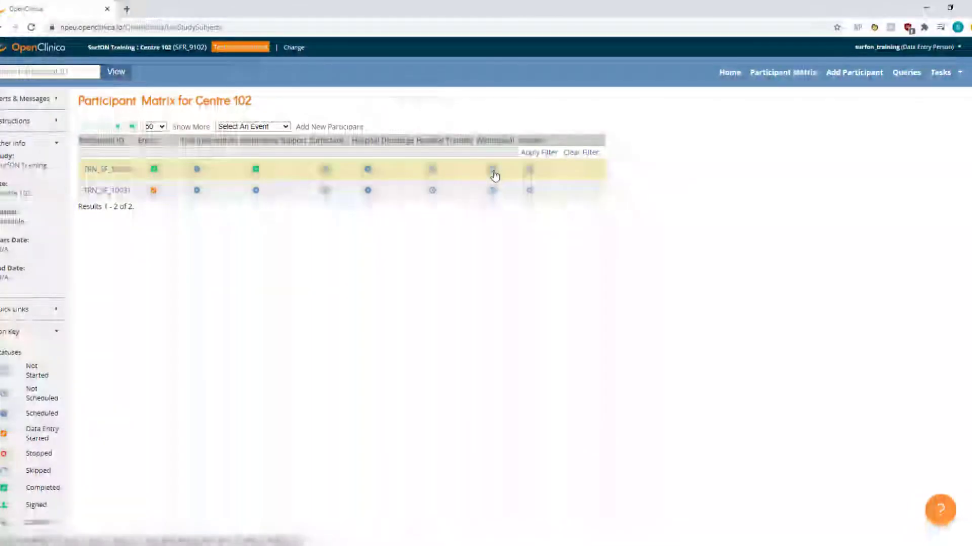
# Schedule a Withdrawal event for TRN_SF_10026 starting 17-Aug-2020 and proceed to data entry
pyautogui.moveTo(491, 175)
pyautogui.click(546, 239)
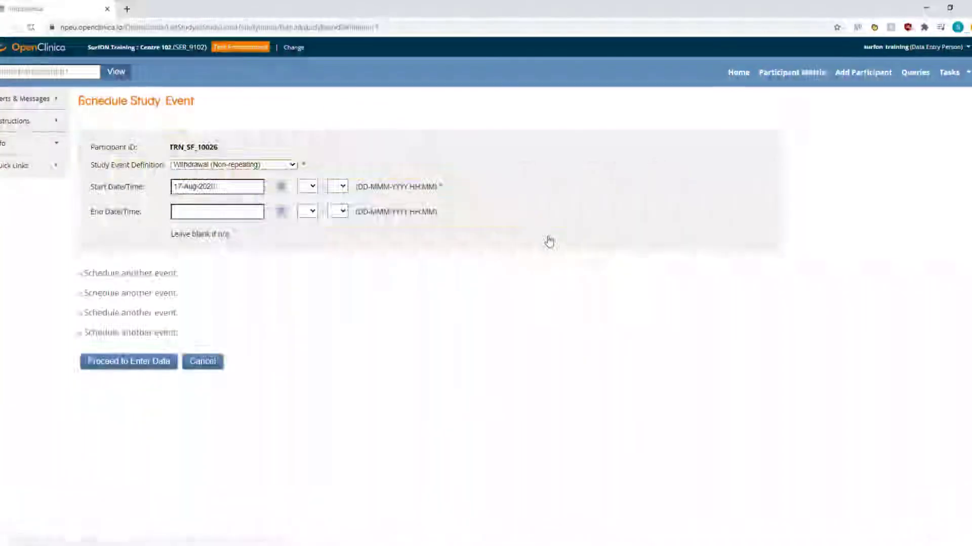
pyautogui.click(144, 370)
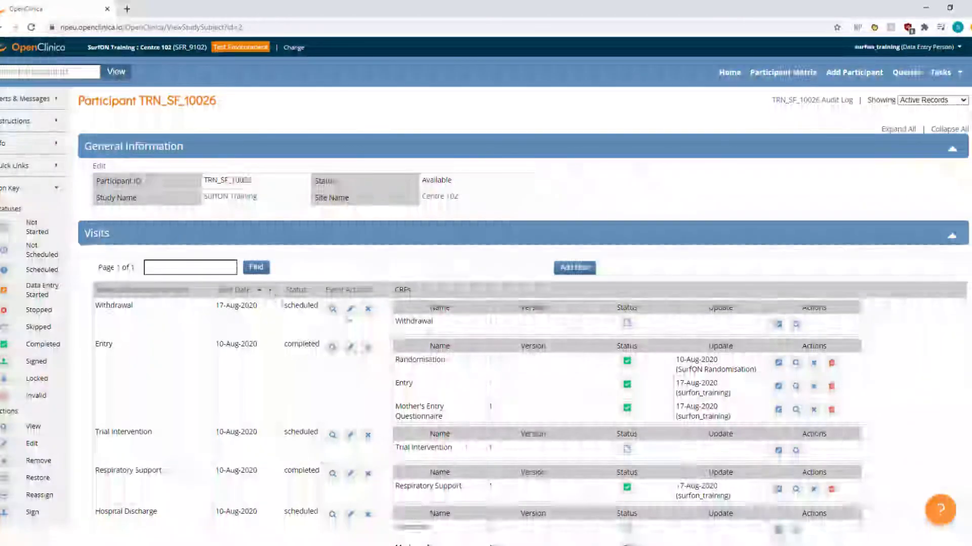
# Date the Withdrawal form 17 August 2020 with clinical decision as the withdrawal reason
pyautogui.click(778, 325)
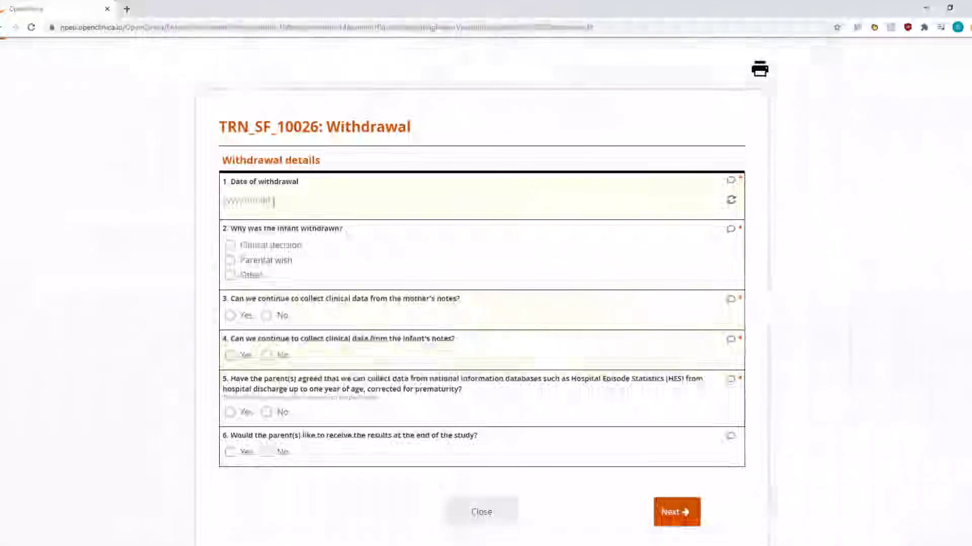
pyautogui.click(254, 320)
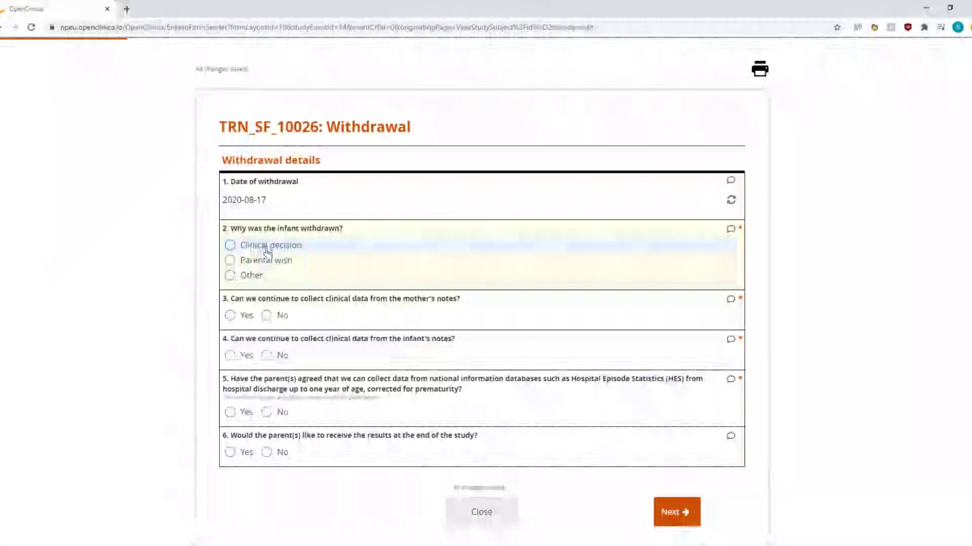
pyautogui.click(269, 248)
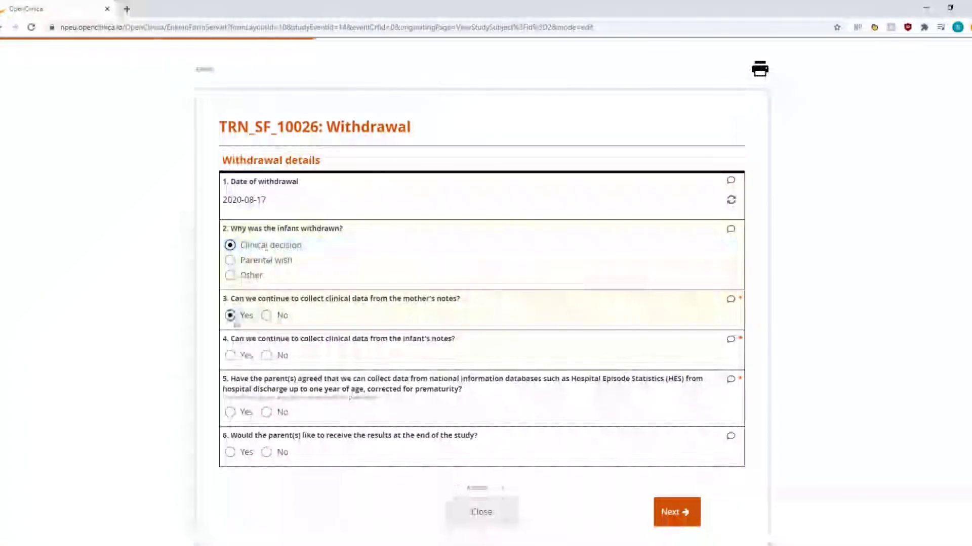
# Answer Yes to continued clinical data collection and to receiving study results, then return to the Participant Matrix
pyautogui.click(240, 356)
pyautogui.click(231, 452)
pyautogui.scroll(-2, 506, 354)
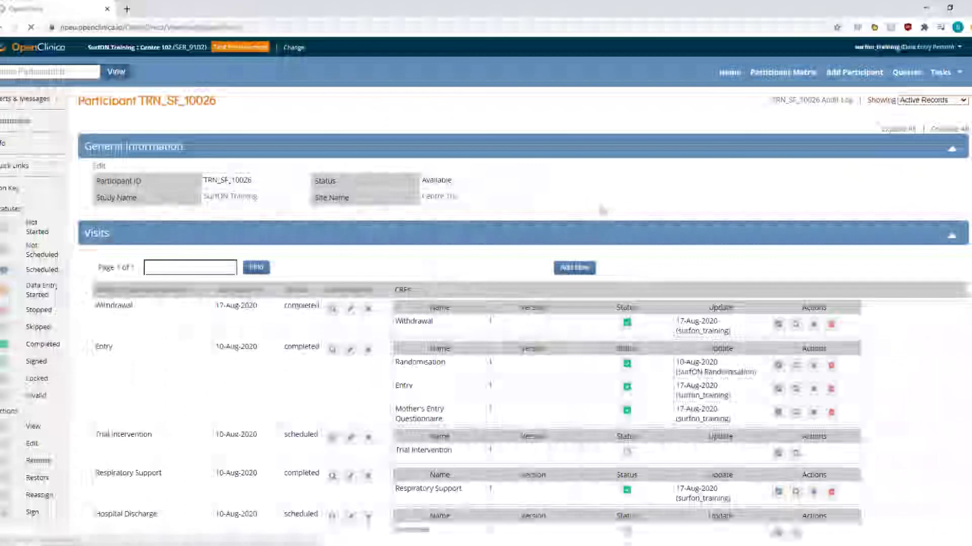
pyautogui.click(798, 74)
pyautogui.click(958, 47)
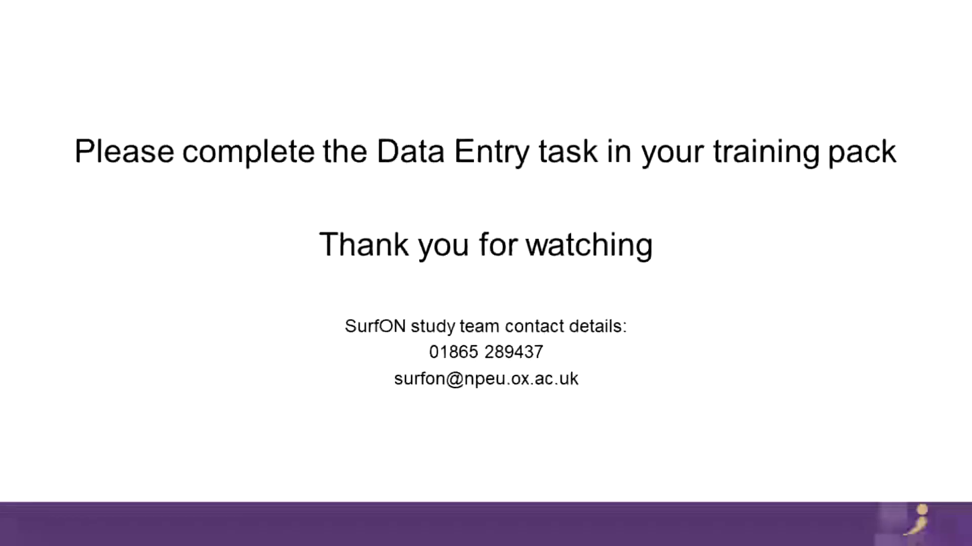